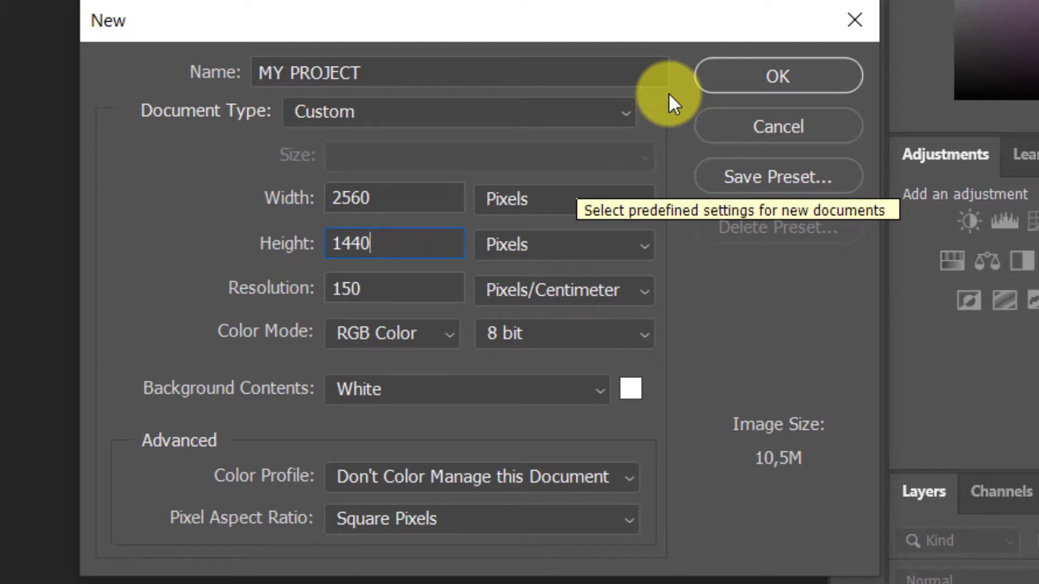
Create the document MY PROJECT at 2560 x 1440 px, 150 pixels/cm, RGB with a white background, and fit it to the screen.
{"action": "left_click", "coordinate": [728, 71]}
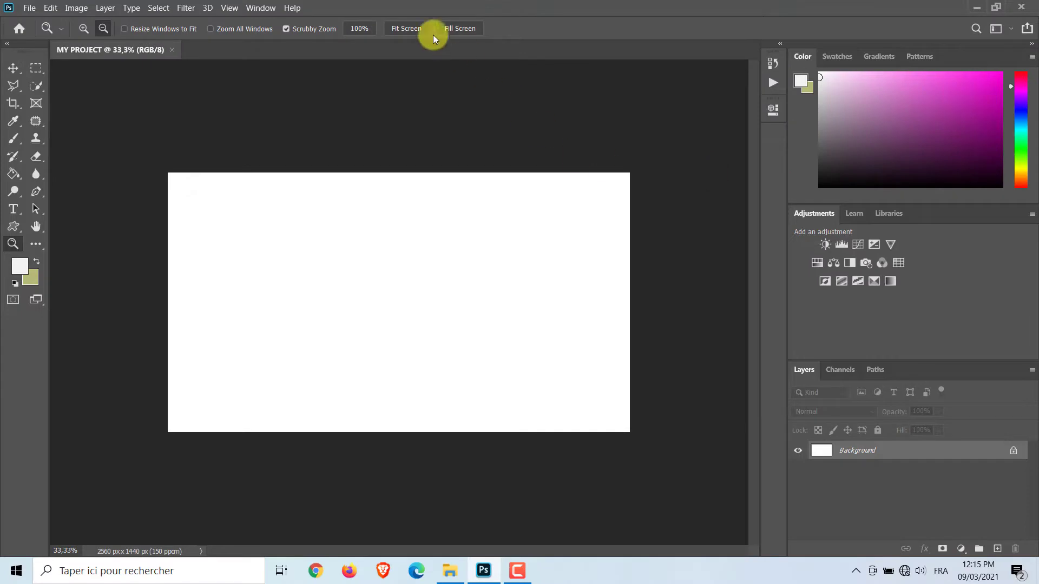
{"action": "left_click", "coordinate": [420, 28]}
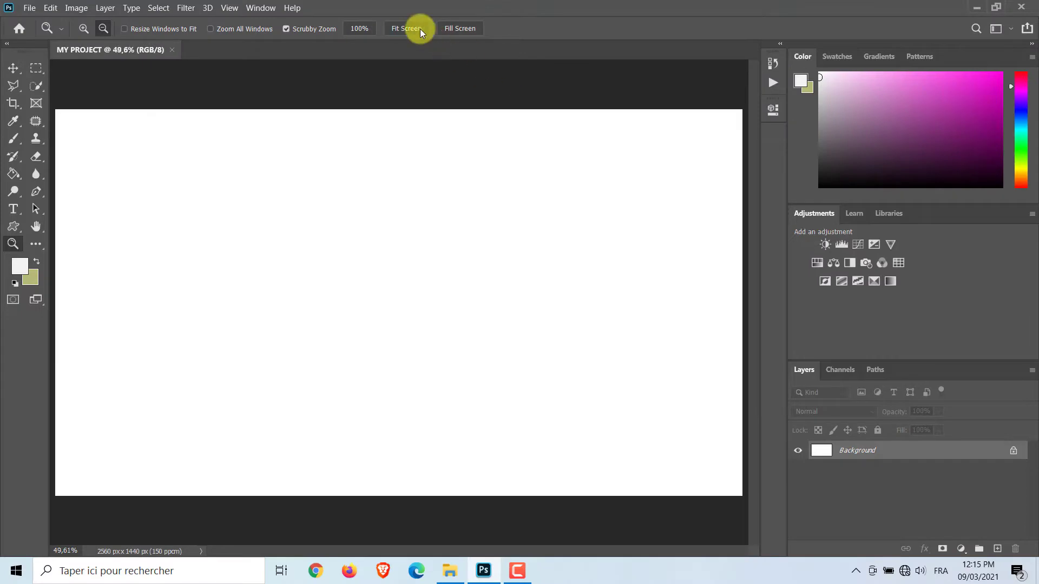
Unlock the background layer and enable a reversed radial white-to-purple Gradient Overlay at 100% opacity on it.
{"action": "double_click", "coordinate": [1017, 456]}
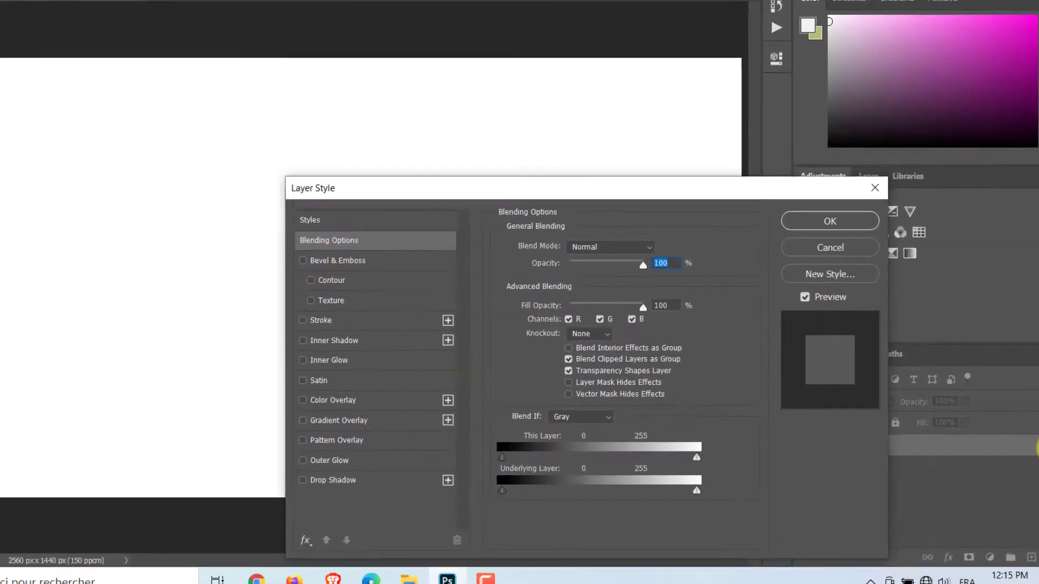
{"action": "left_click", "coordinate": [319, 439]}
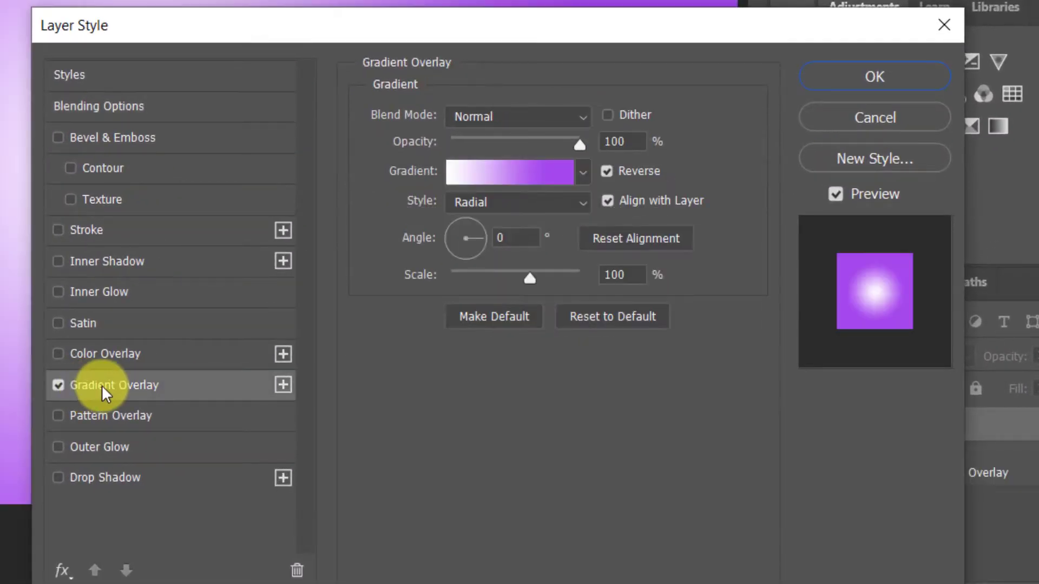
{"action": "left_click_drag", "start_coordinate": [646, 33], "coordinate": [849, 0]}
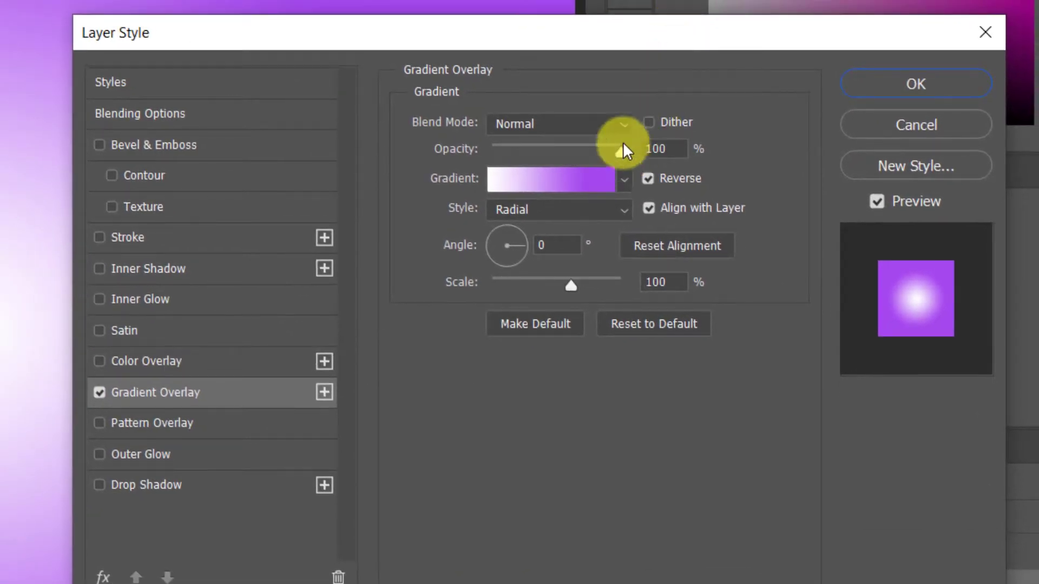
{"action": "left_click", "coordinate": [624, 184]}
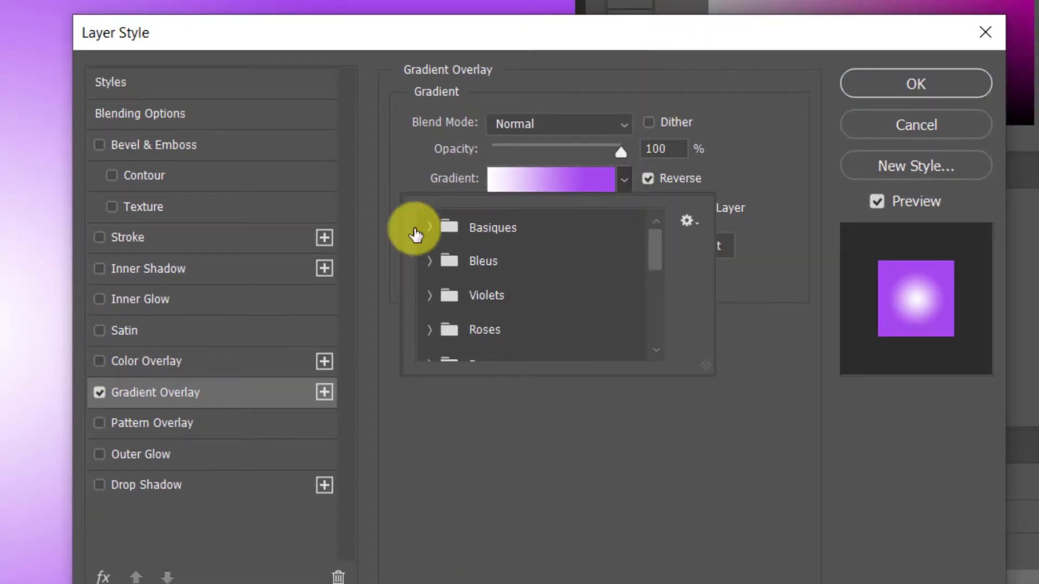
{"action": "left_click", "coordinate": [429, 226]}
{"action": "left_click", "coordinate": [623, 179]}
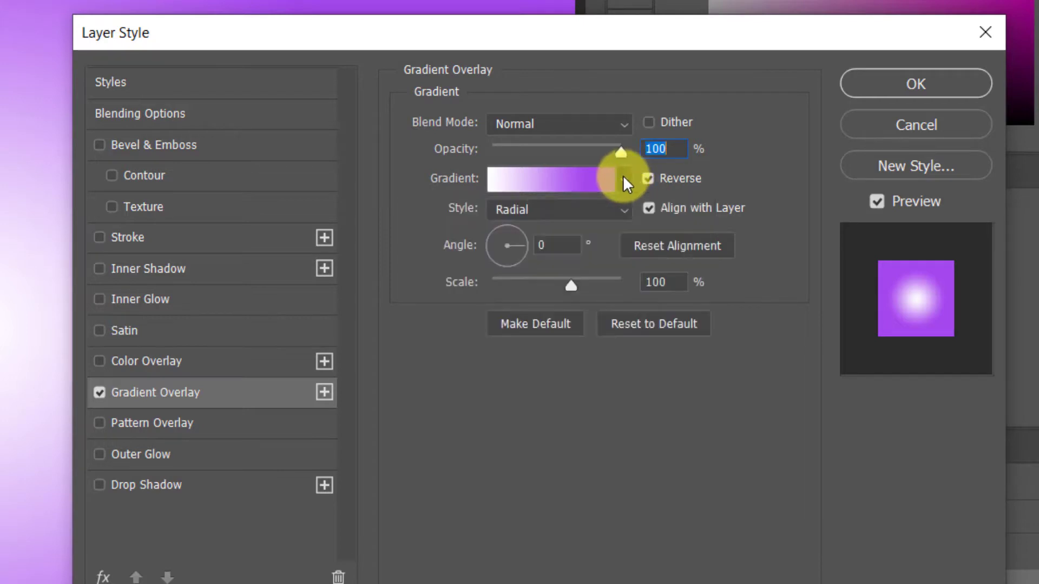
Keep the first gradient stop at colour a547ee and apply the Gradient Overlay to the background layer.
{"action": "left_click", "coordinate": [550, 182]}
{"action": "double_click", "coordinate": [323, 313]}
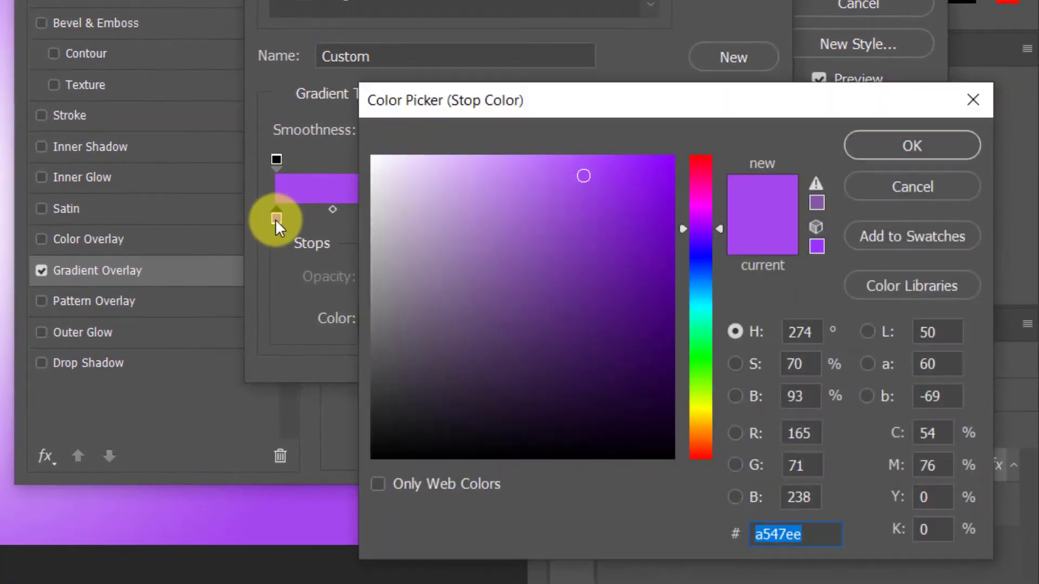
{"action": "left_click", "coordinate": [854, 164]}
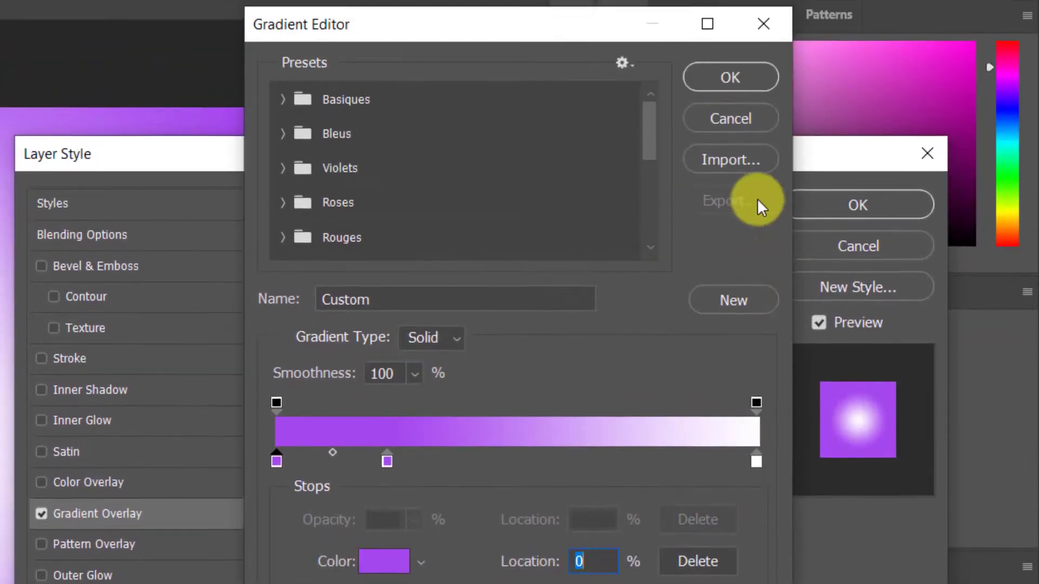
{"action": "left_click", "coordinate": [706, 107]}
{"action": "left_click", "coordinate": [812, 242]}
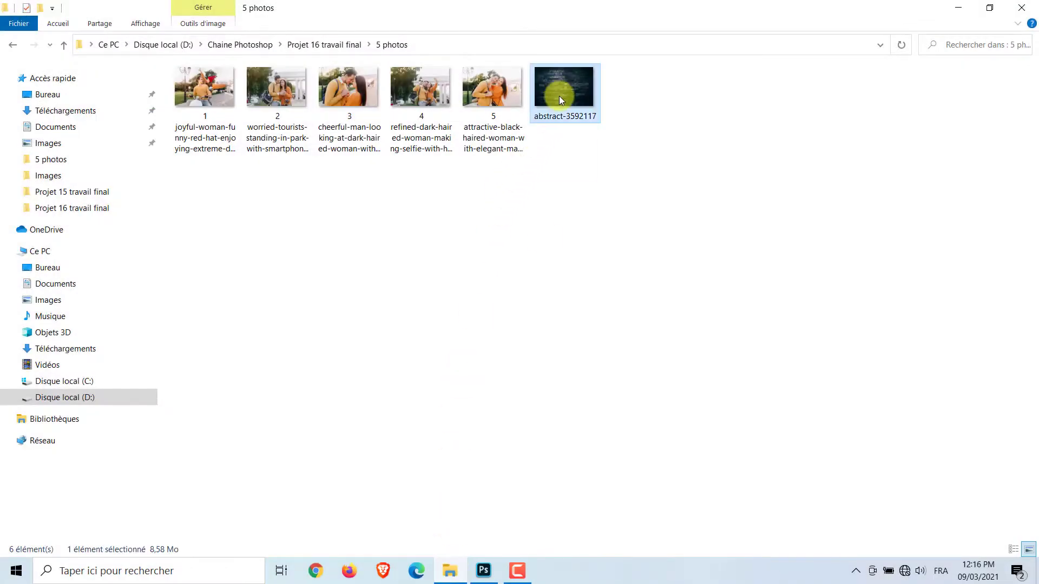
Place the abstract-3592117 image from the 5 photos folder in the document and delete the original background layer.
{"action": "left_click_drag", "start_coordinate": [560, 96], "coordinate": [447, 332]}
{"action": "left_click_drag", "start_coordinate": [762, 437], "coordinate": [1007, 537]}
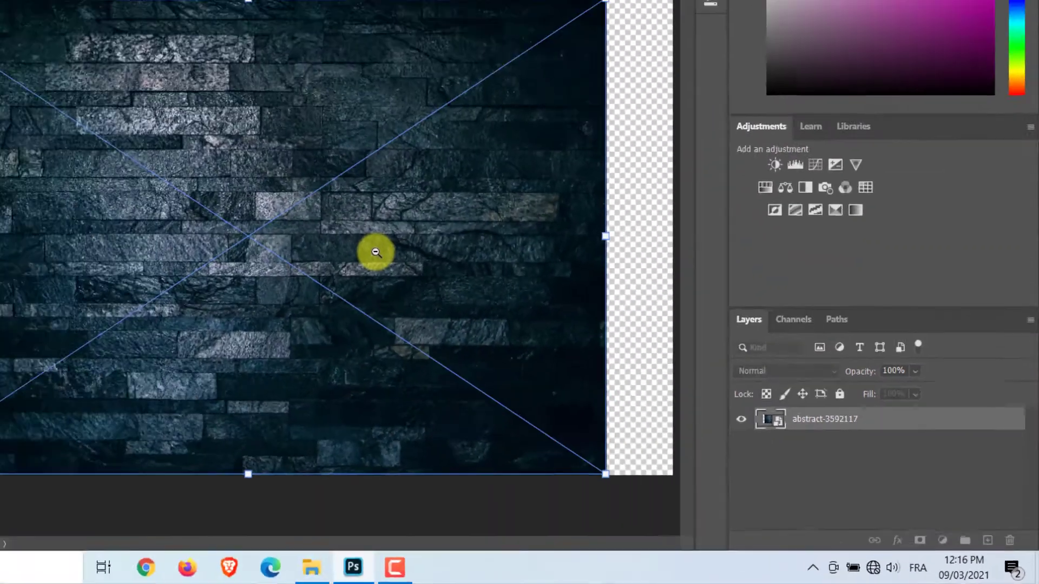
Enlarge the abstract-3592117 stone wall image with Free Transform until it fills the whole canvas.
{"action": "key", "text": "ctrl+t"}
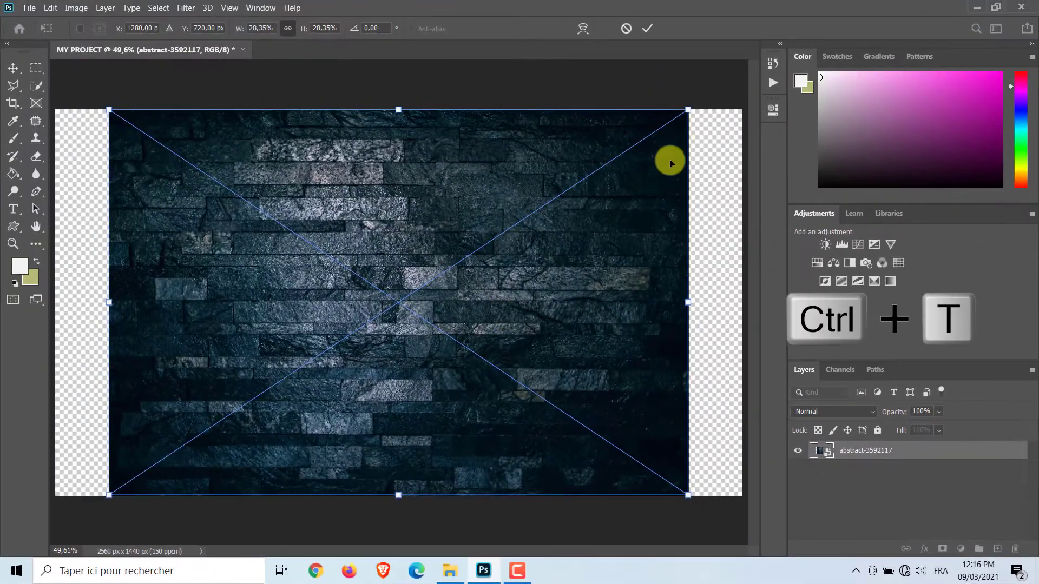
{"action": "left_click_drag", "start_coordinate": [605, 1], "coordinate": [694, 0]}
{"action": "left_click_drag", "start_coordinate": [115, 481], "coordinate": [52, 533]}
{"action": "left_click", "coordinate": [648, 28]}
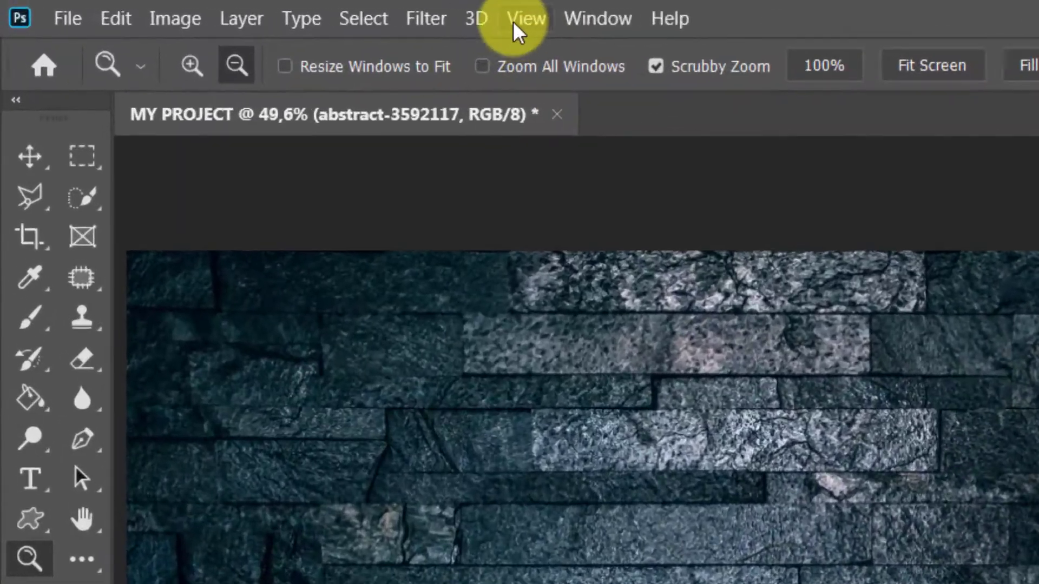
Add a guide layout with 10 columns and 5 rows, both with 20 px gutters.
{"action": "left_click", "coordinate": [225, 7]}
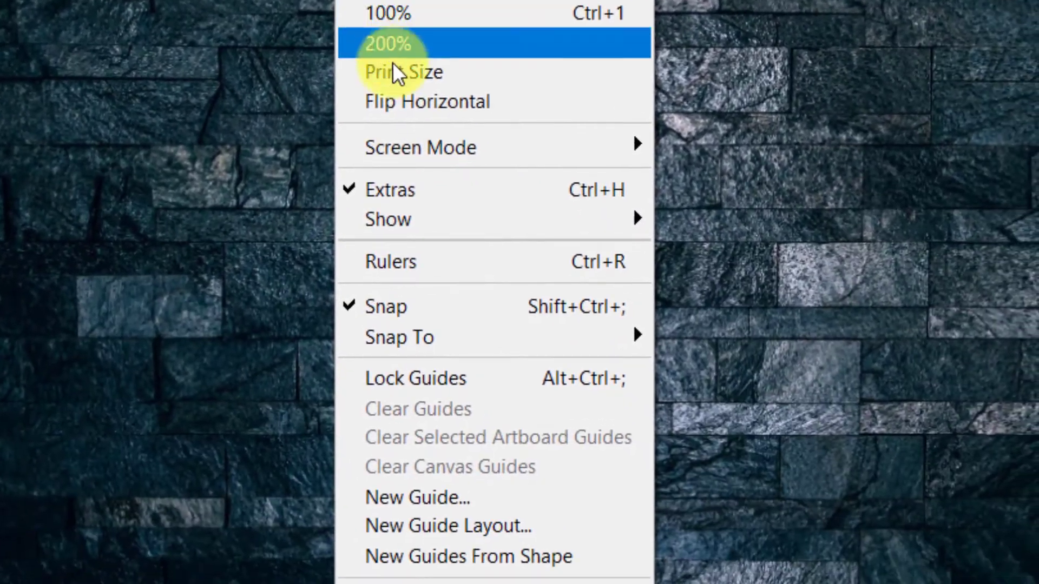
{"action": "mouse_move", "coordinate": [598, 349]}
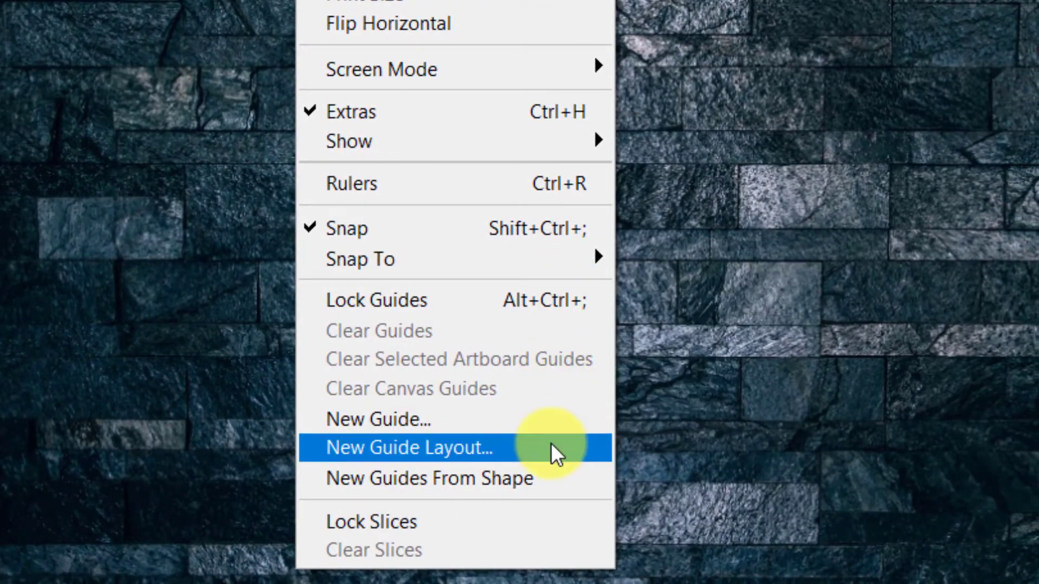
{"action": "left_click", "coordinate": [578, 509]}
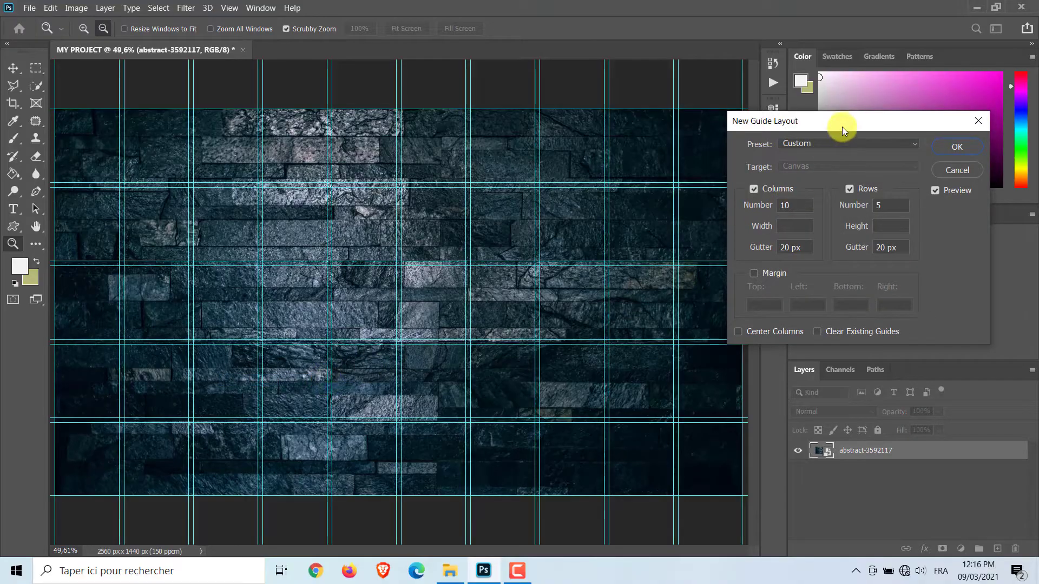
{"action": "left_click_drag", "start_coordinate": [844, 119], "coordinate": [794, 115]}
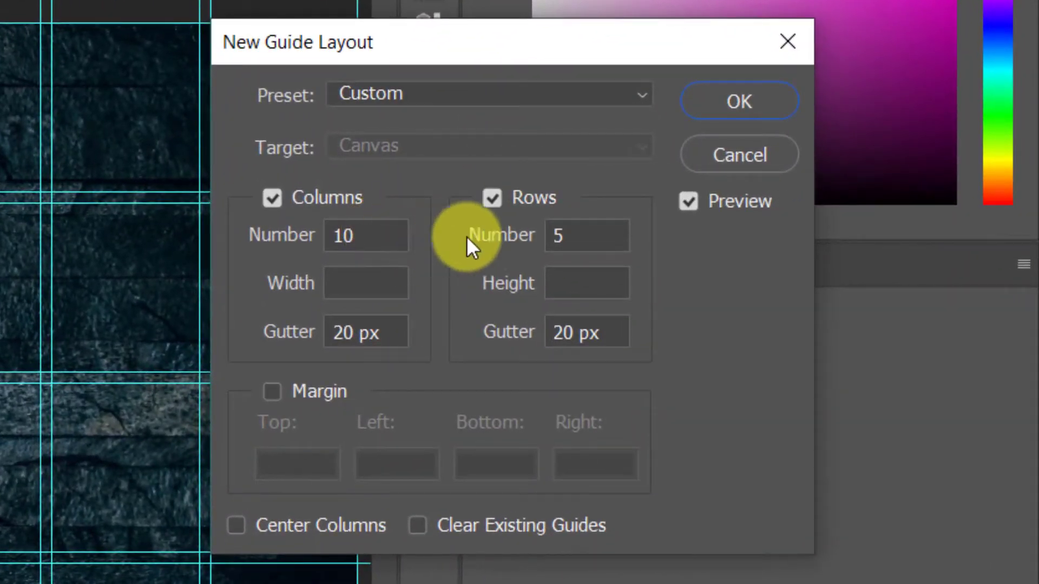
{"action": "left_click", "coordinate": [704, 101]}
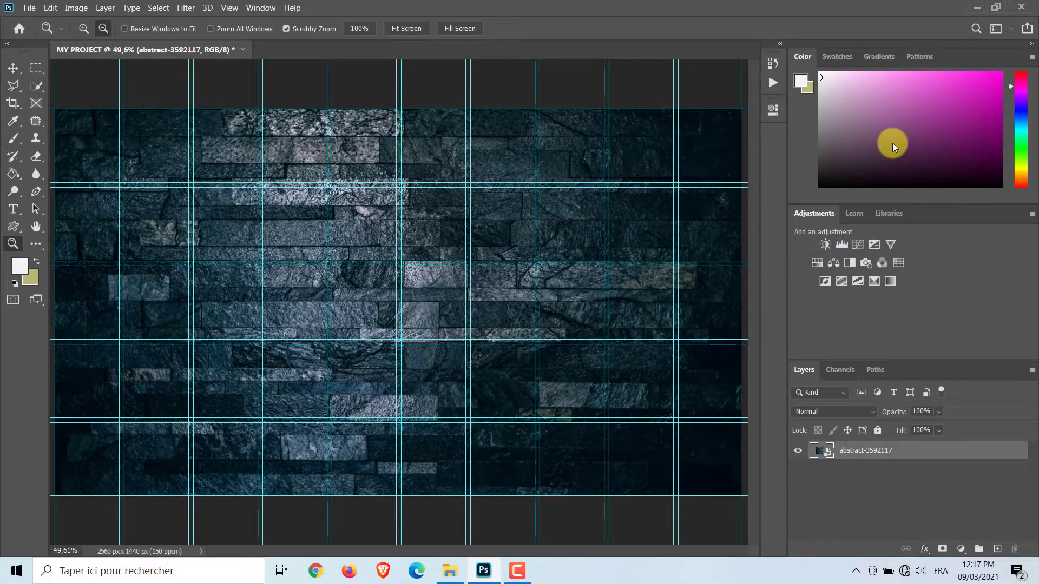
Draw a white custom heart from the hearts-Shapes4FREE set, about 851 x 908 px, on the left half of the canvas.
{"action": "right_click", "coordinate": [18, 235]}
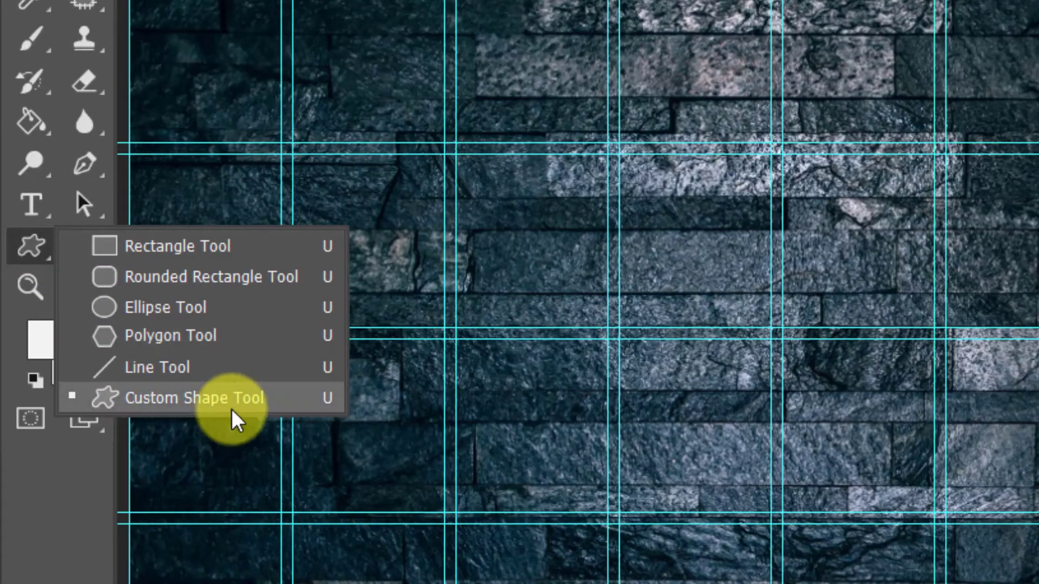
{"action": "left_click", "coordinate": [278, 412]}
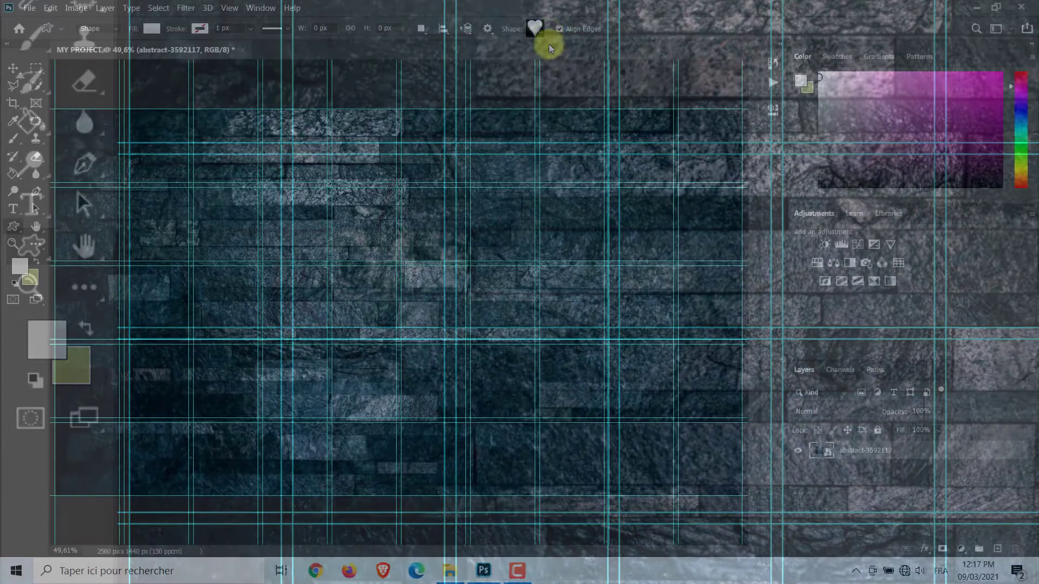
{"action": "left_click", "coordinate": [548, 32]}
{"action": "scroll", "coordinate": [591, 93], "scroll_direction": "down", "scroll_amount": 2}
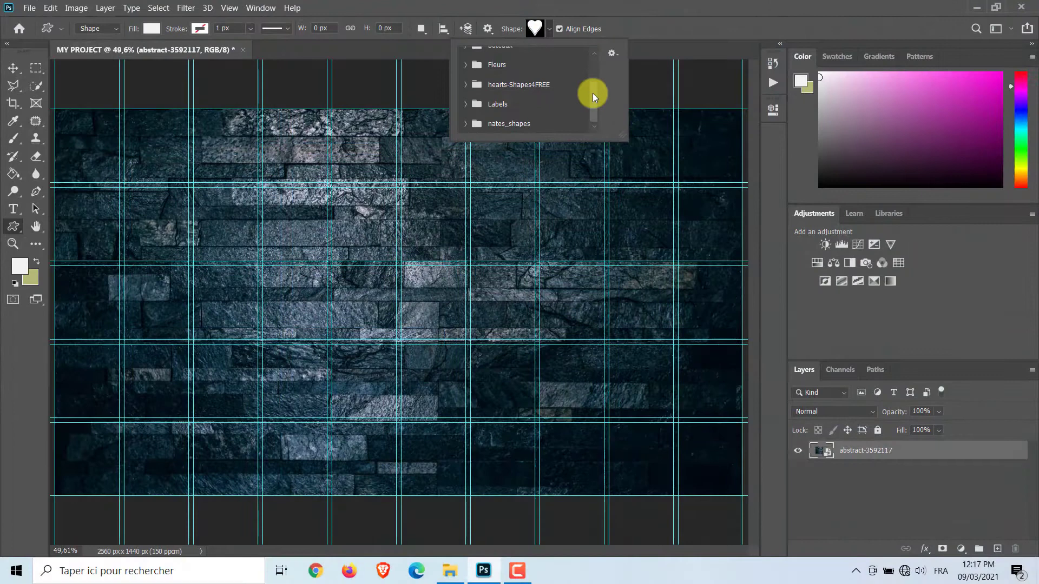
{"action": "left_click", "coordinate": [514, 92]}
{"action": "left_click_drag", "start_coordinate": [593, 73], "coordinate": [593, 107]}
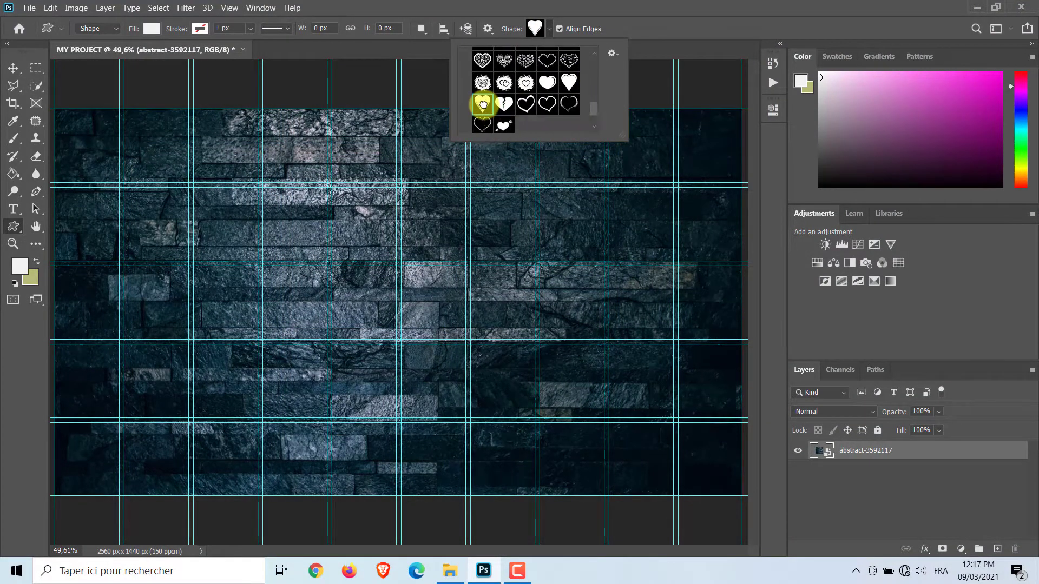
{"action": "double_click", "coordinate": [483, 104]}
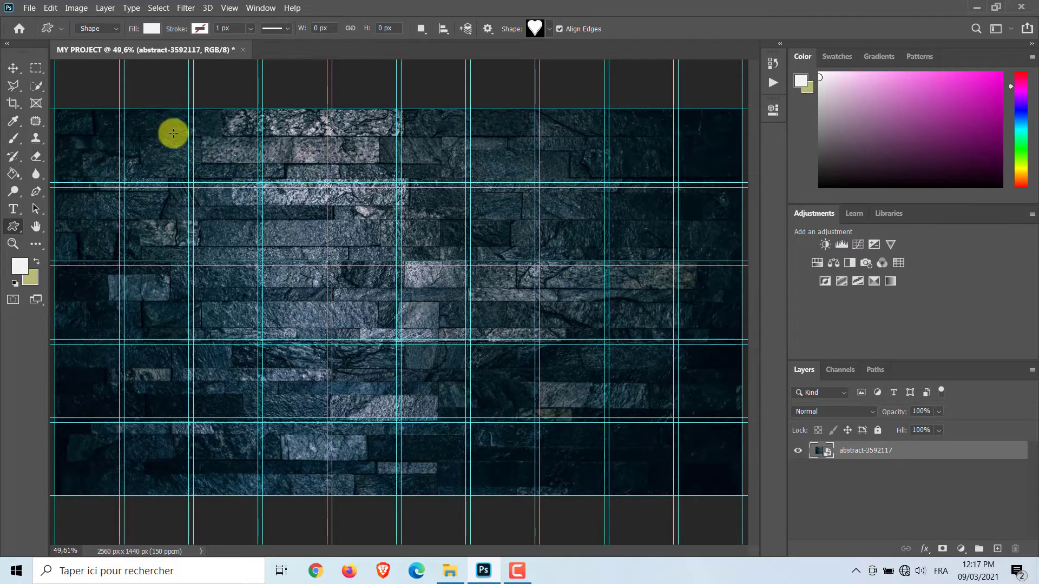
{"action": "left_click_drag", "start_coordinate": [344, 320], "coordinate": [395, 374]}
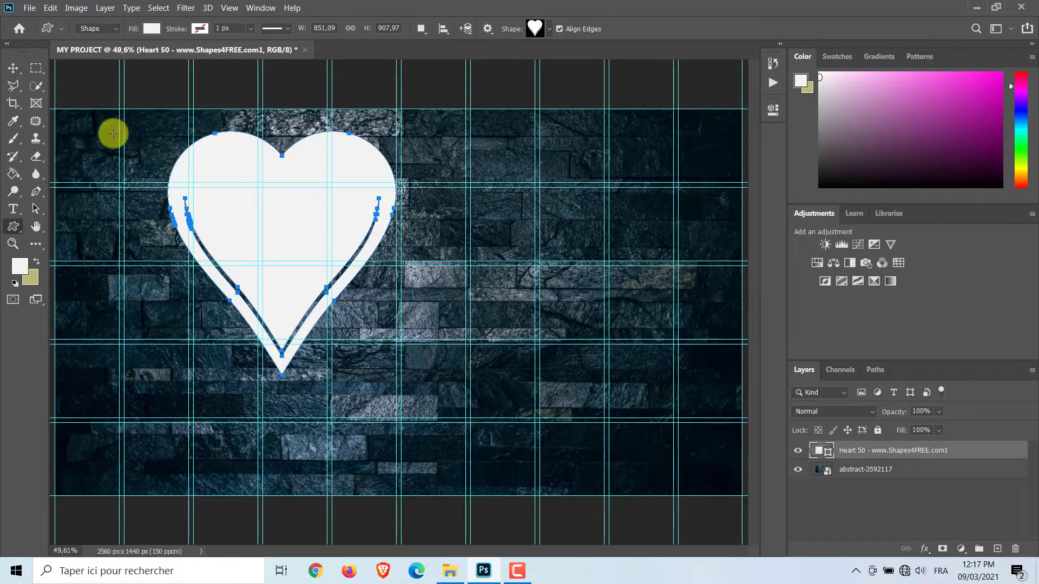
Move the heart slightly toward the canvas's upper-left corner and rename its layer as Heart 1.
{"action": "left_click", "coordinate": [14, 69]}
{"action": "left_click_drag", "start_coordinate": [310, 226], "coordinate": [271, 213]}
{"action": "double_click", "coordinate": [863, 450]}
{"action": "left_click_drag", "start_coordinate": [861, 451], "coordinate": [916, 452]}
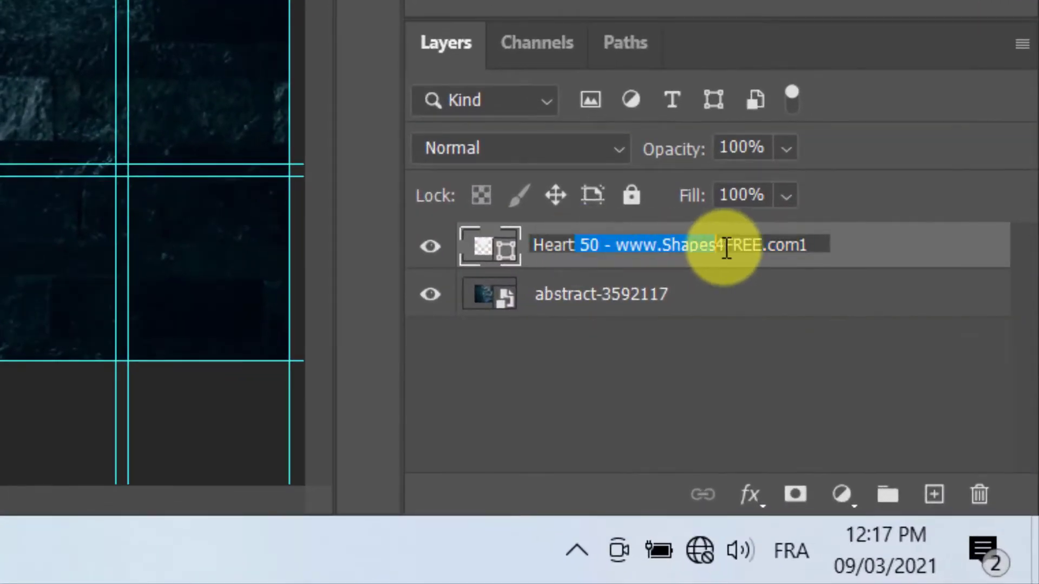
{"action": "left_click_drag", "start_coordinate": [727, 250], "coordinate": [822, 249]}
{"action": "key", "text": "BackSpace"}
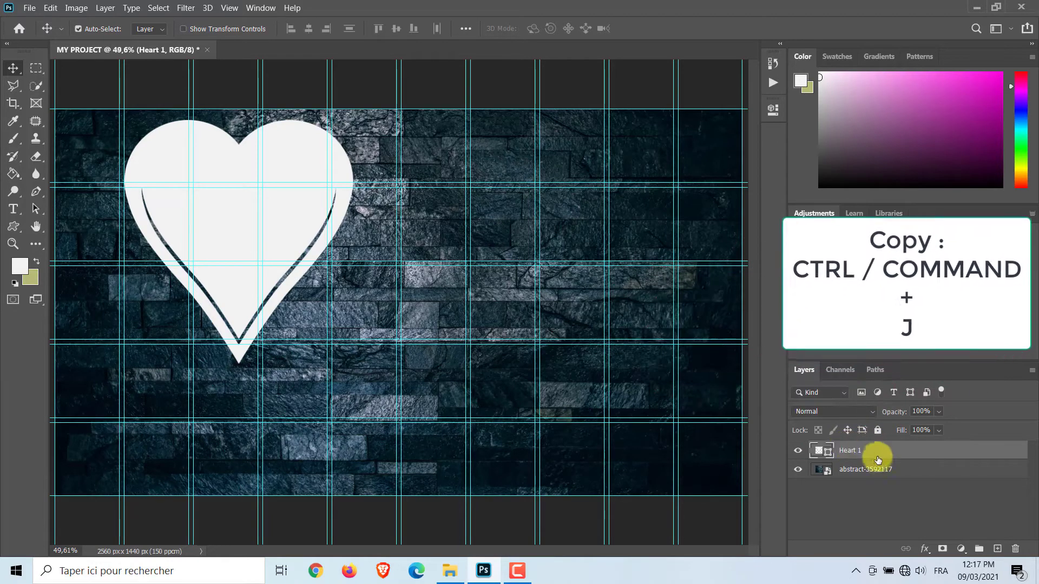
Duplicate Heart 1, rename the copy as Heart 2, and move it level with the original on the canvas's right half.
{"action": "key", "text": "ctrl+j"}
{"action": "double_click", "coordinate": [867, 450]}
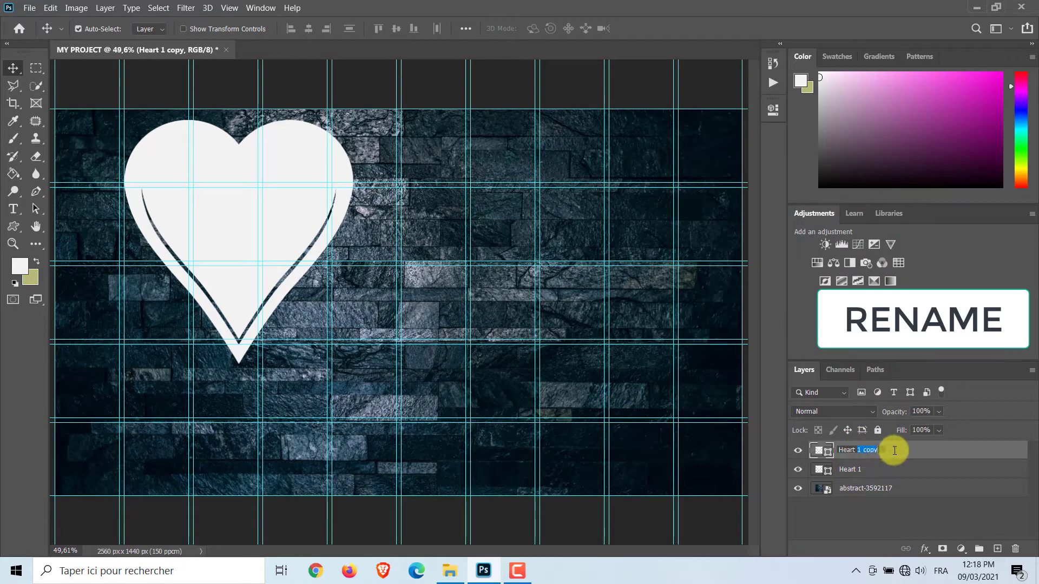
{"action": "key", "text": "Return"}
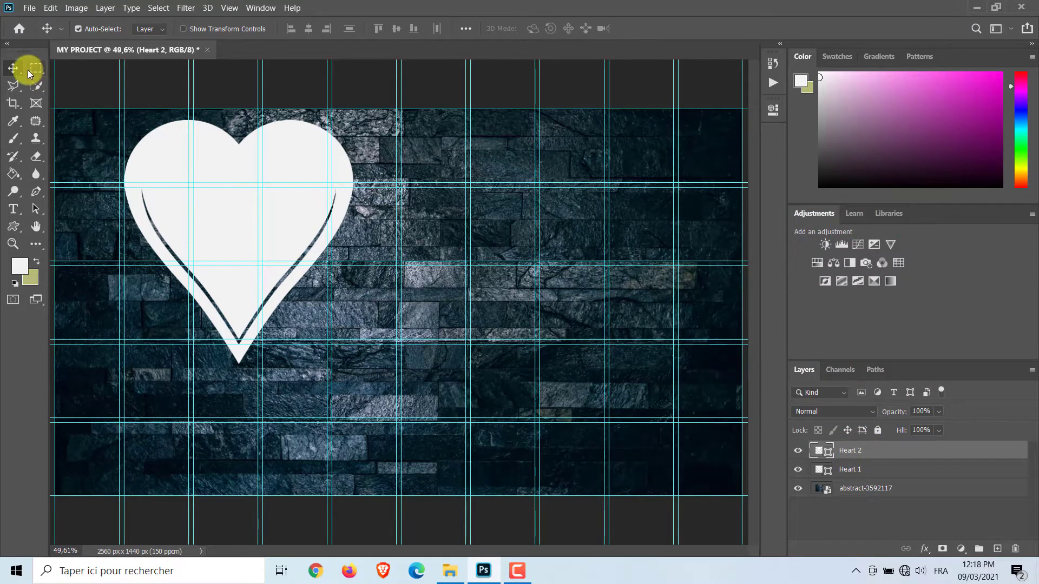
{"action": "left_click_drag", "start_coordinate": [225, 220], "coordinate": [554, 226]}
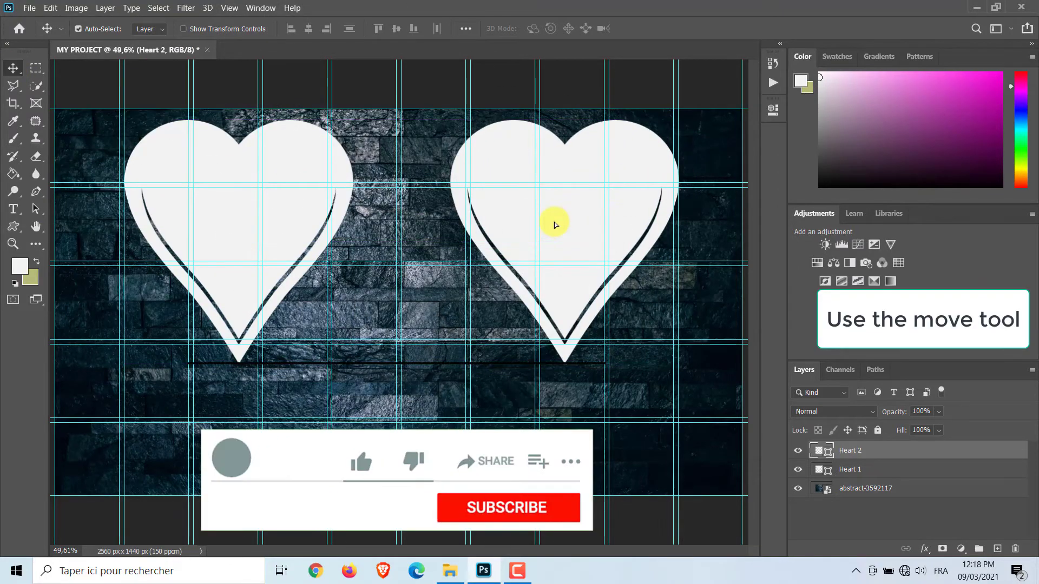
Duplicate the Heart 2 layer and rename the copy as Heart 3.
{"action": "key", "text": "ctrl+j"}
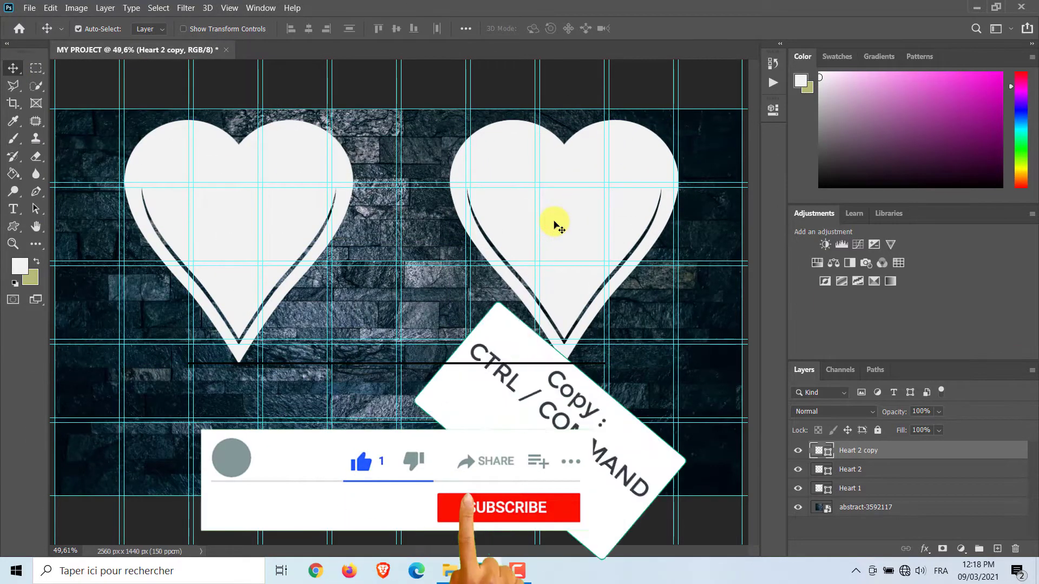
{"action": "double_click", "coordinate": [862, 451]}
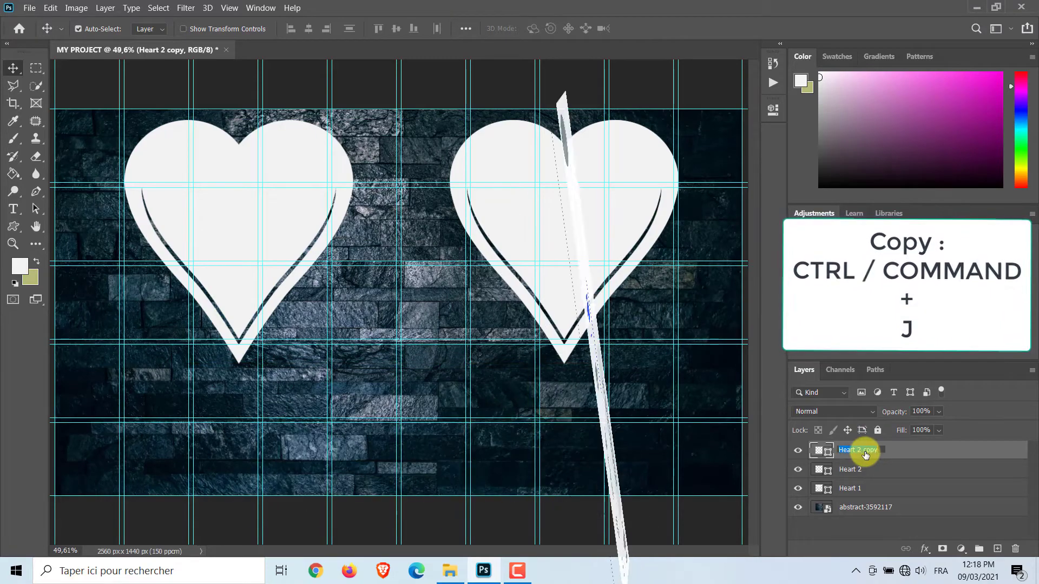
{"action": "left_click_drag", "start_coordinate": [858, 450], "coordinate": [888, 452]}
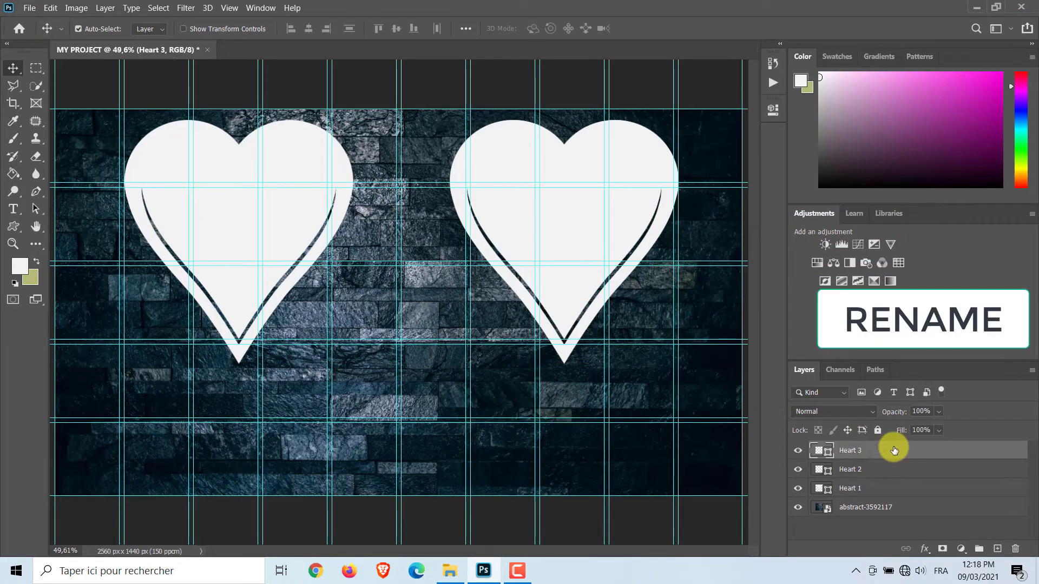
Move Heart 3 to the lower centre between the two upper hearts, rotate it 180°, and raise it slightly above the canvas edge.
{"action": "left_click_drag", "start_coordinate": [563, 235], "coordinate": [406, 357]}
{"action": "key", "text": "ctrl+t"}
{"action": "right_click", "coordinate": [413, 356]}
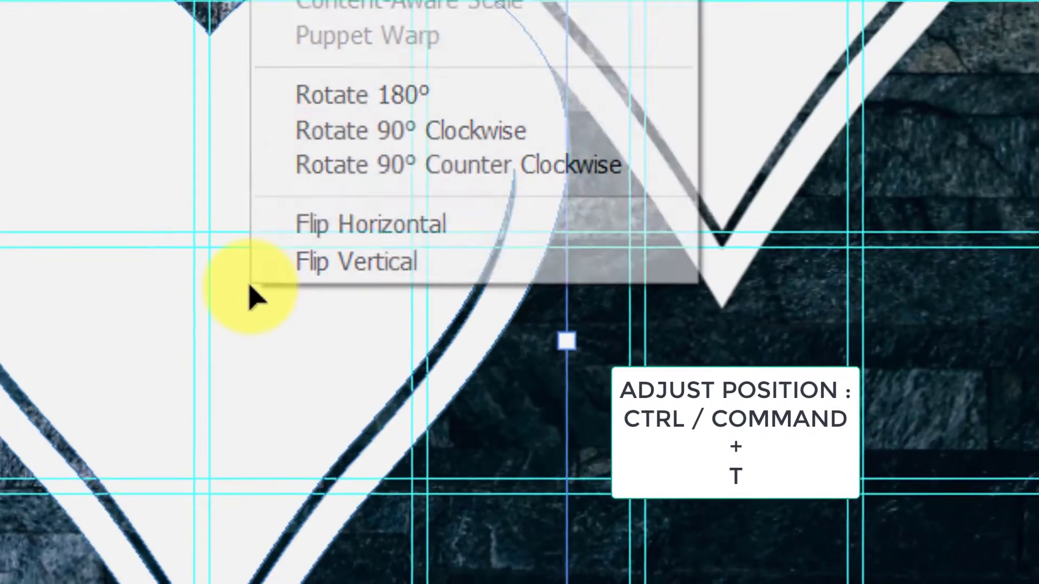
{"action": "left_click", "coordinate": [480, 259]}
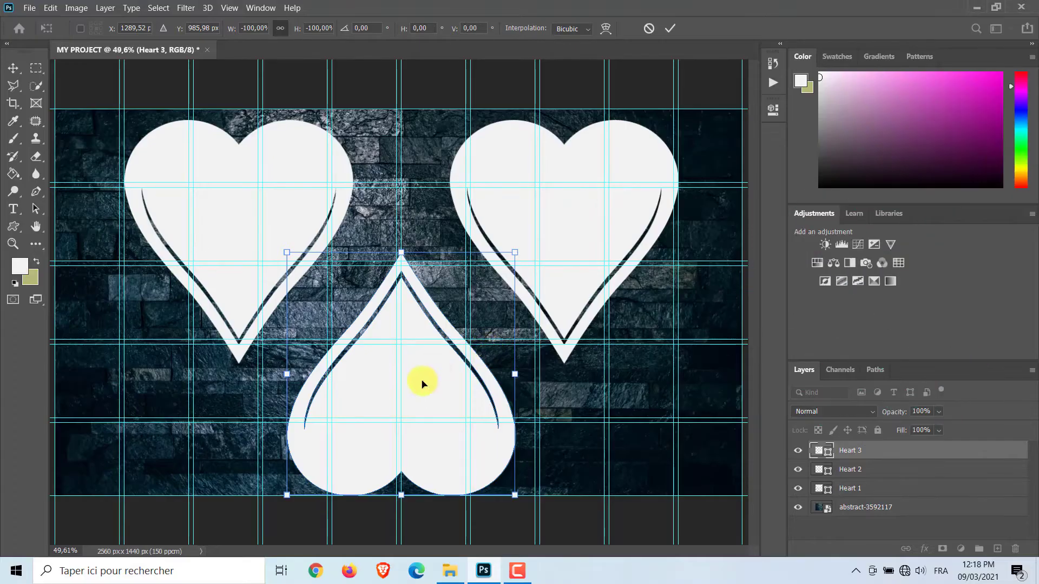
{"action": "left_click_drag", "start_coordinate": [422, 384], "coordinate": [421, 353]}
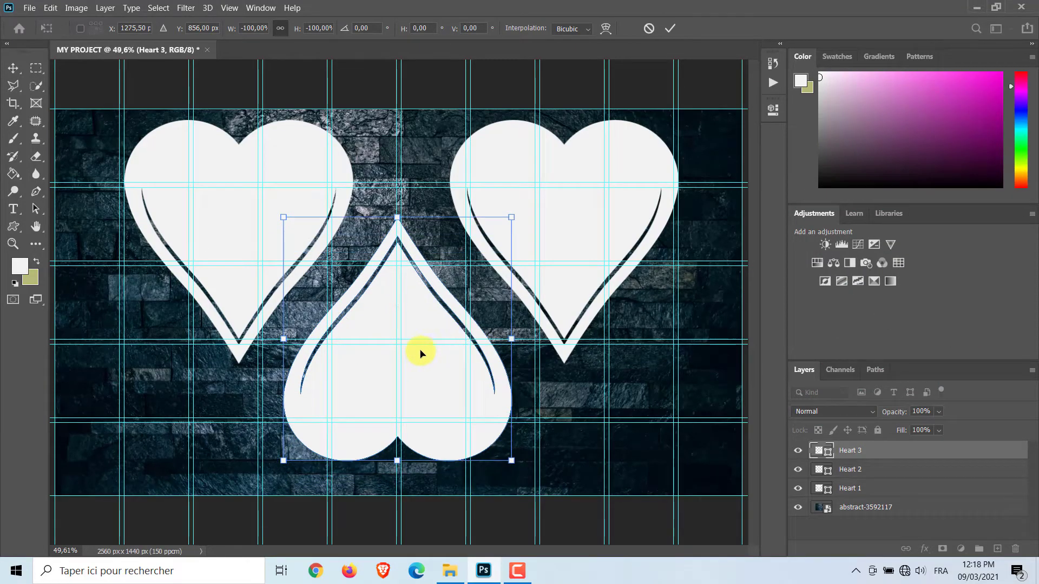
{"action": "left_click", "coordinate": [675, 25]}
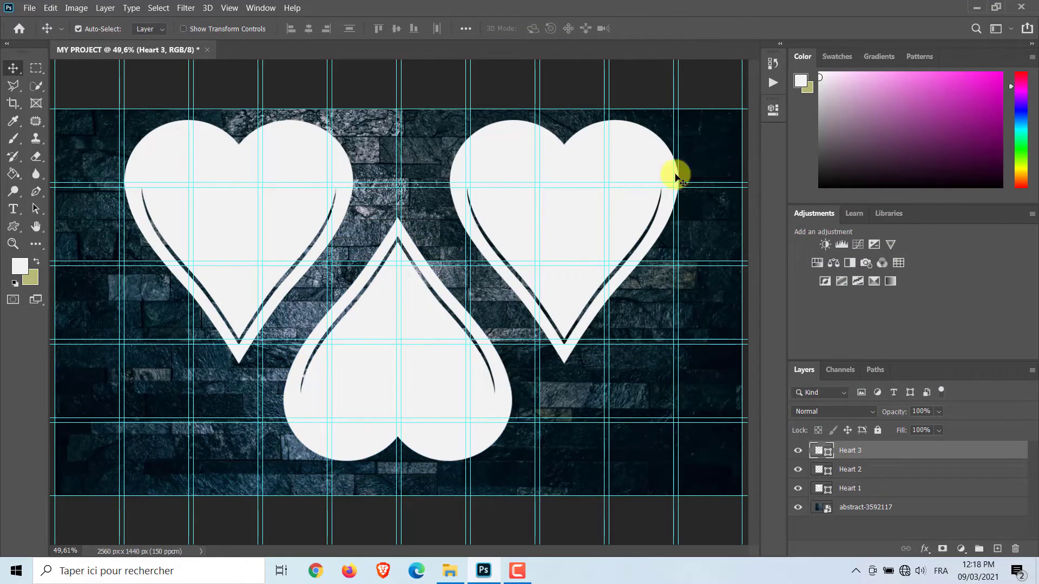
Duplicate the Heart 3 layer and rename the copy as Heart 4.
{"action": "key", "text": "ctrl+j"}
{"action": "double_click", "coordinate": [864, 451]}
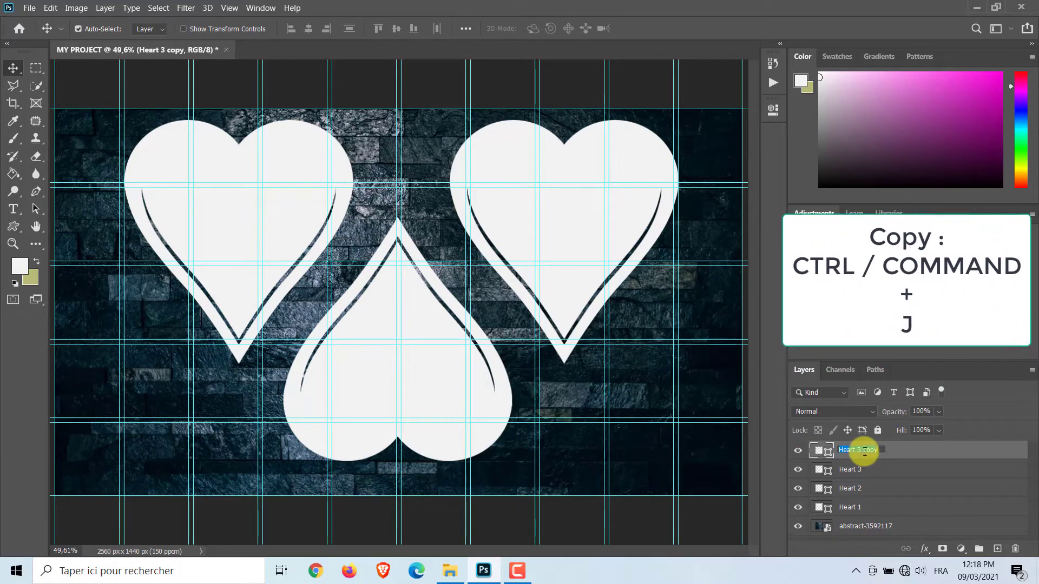
{"action": "type", "text": "Heart 4"}
{"action": "key", "text": "Return"}
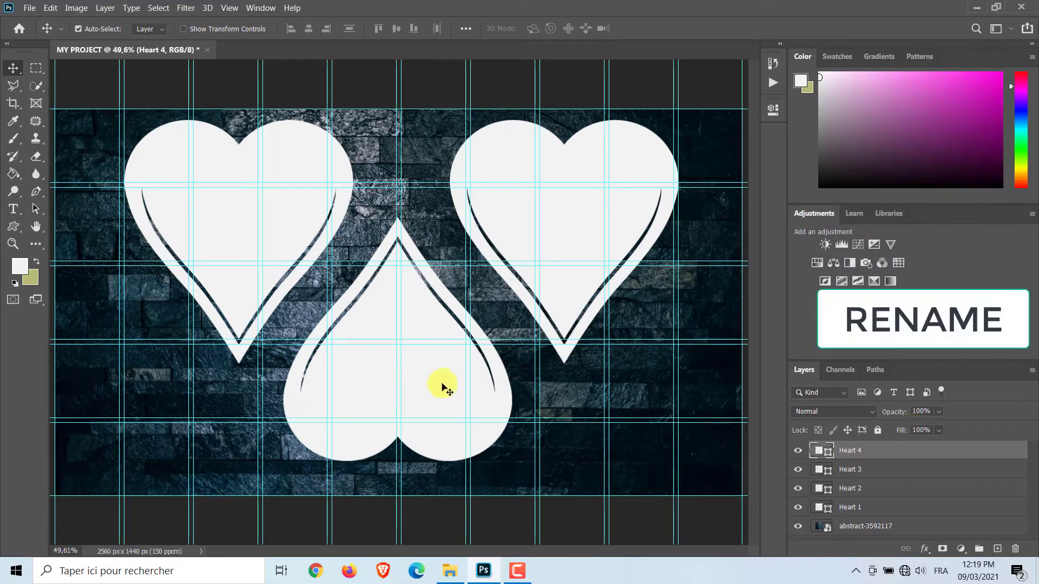
Move Heart 4 to the canvas's lower-left corner, scale it to about 74%, and align its lower edge with Heart 3.
{"action": "left_click_drag", "start_coordinate": [443, 384], "coordinate": [209, 416]}
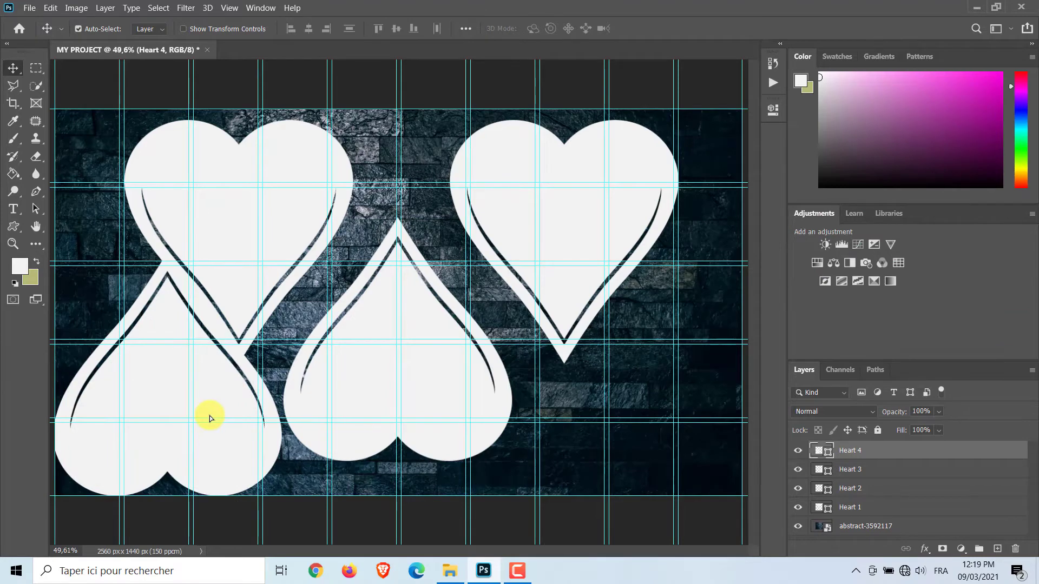
{"action": "key", "text": "ctrl+t"}
{"action": "left_click_drag", "start_coordinate": [278, 247], "coordinate": [196, 344]}
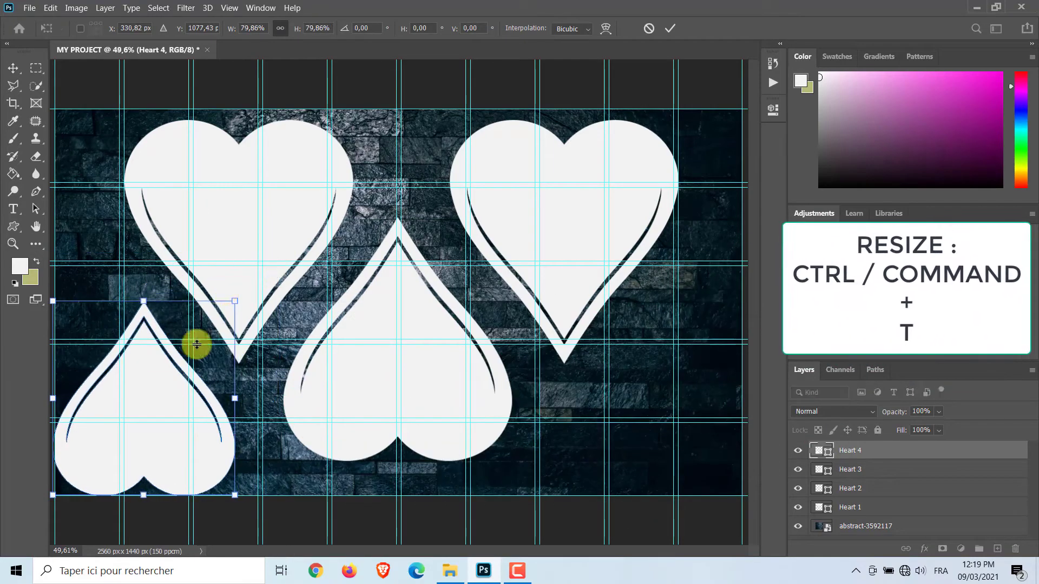
{"action": "left_click_drag", "start_coordinate": [160, 389], "coordinate": [176, 364]}
{"action": "left_click_drag", "start_coordinate": [250, 276], "coordinate": [237, 290]}
{"action": "left_click_drag", "start_coordinate": [160, 379], "coordinate": [160, 369]}
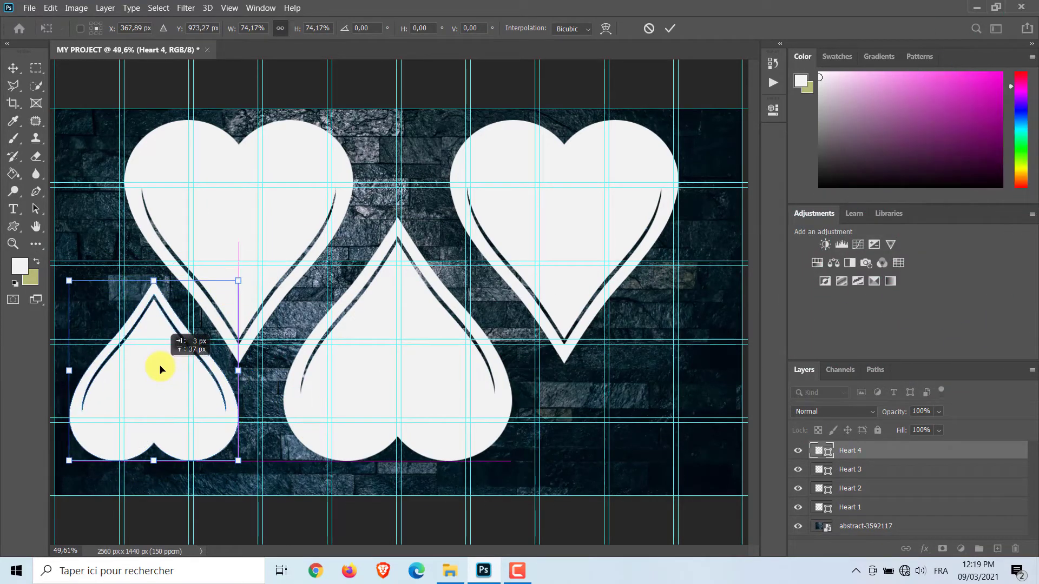
{"action": "left_click", "coordinate": [672, 27]}
Duplicate Heart 4, rename the copy as Heart 5, and move it level with the original to the canvas's lower right.
{"action": "key", "text": "ctrl+j"}
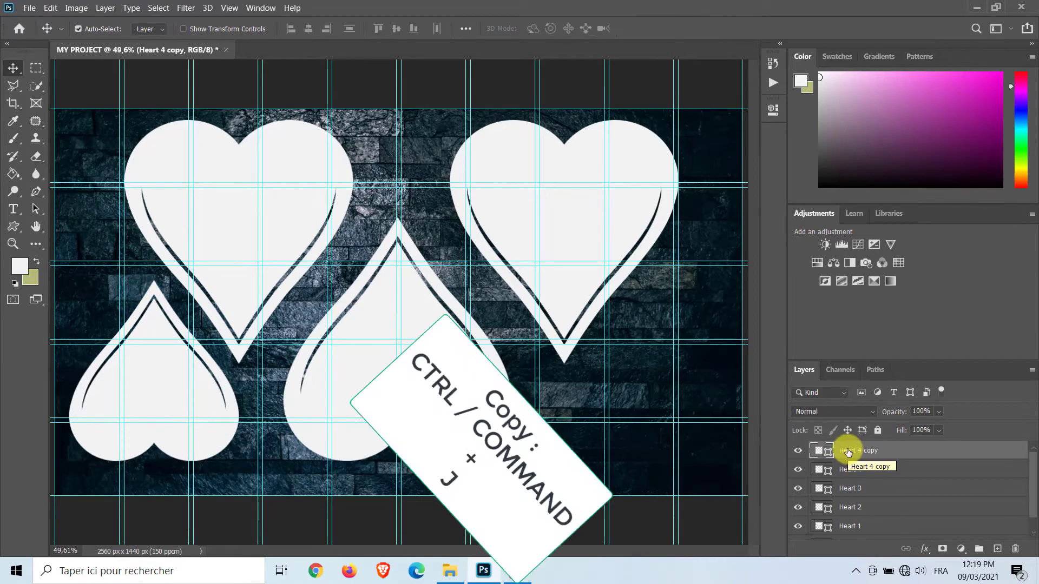
{"action": "double_click", "coordinate": [859, 450]}
{"action": "type", "text": "Heart 5"}
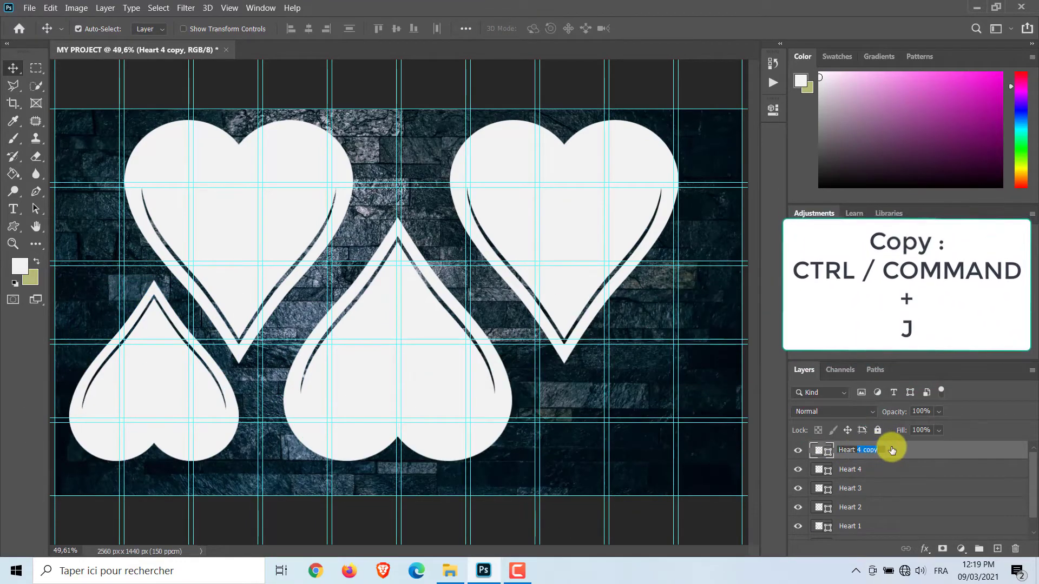
{"action": "key", "text": "Return"}
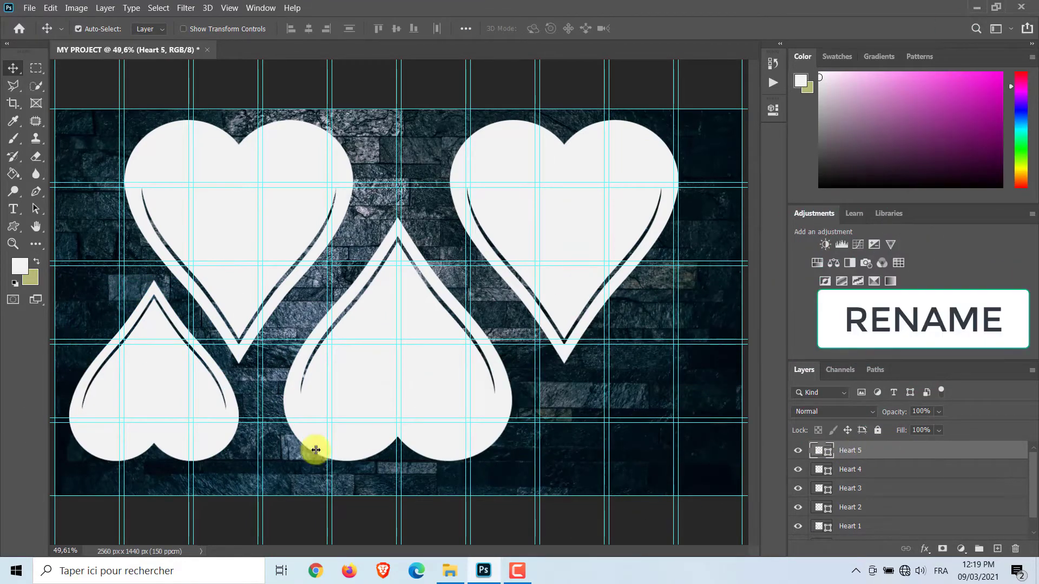
{"action": "left_click_drag", "start_coordinate": [160, 390], "coordinate": [638, 386]}
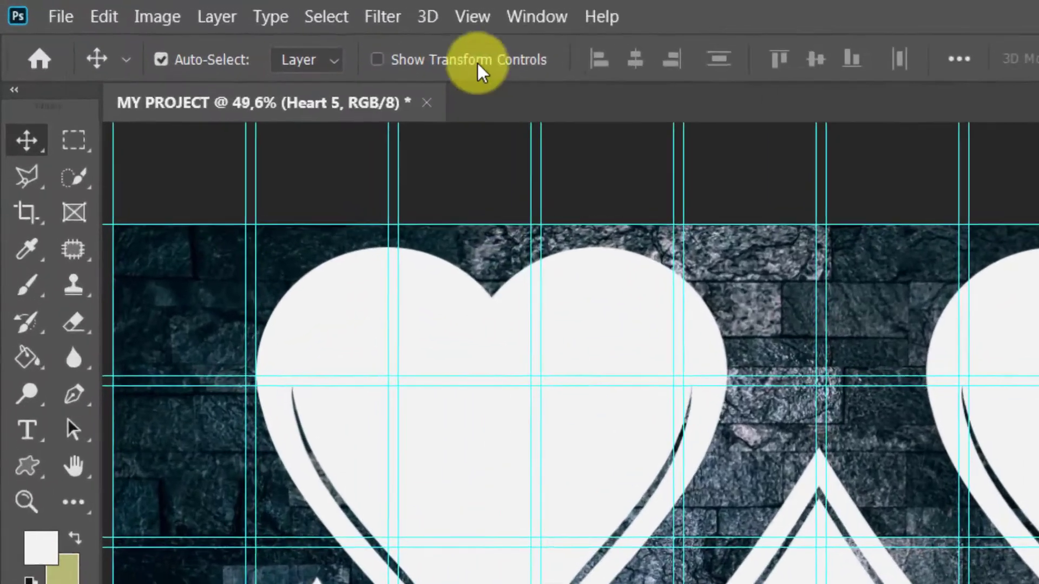
Hide the guides on the canvas.
{"action": "left_click", "coordinate": [473, 17]}
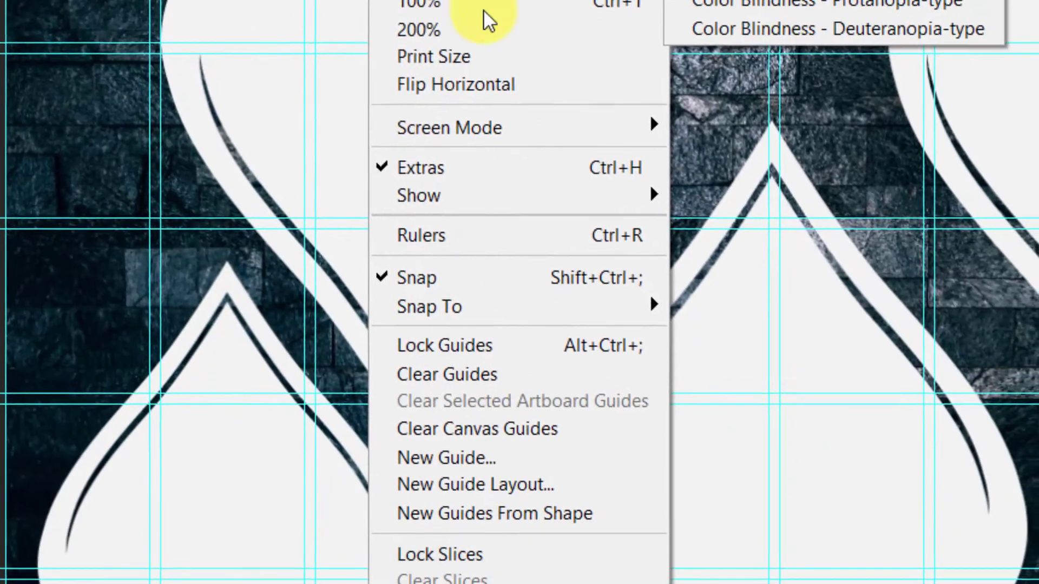
{"action": "mouse_move", "coordinate": [607, 201]}
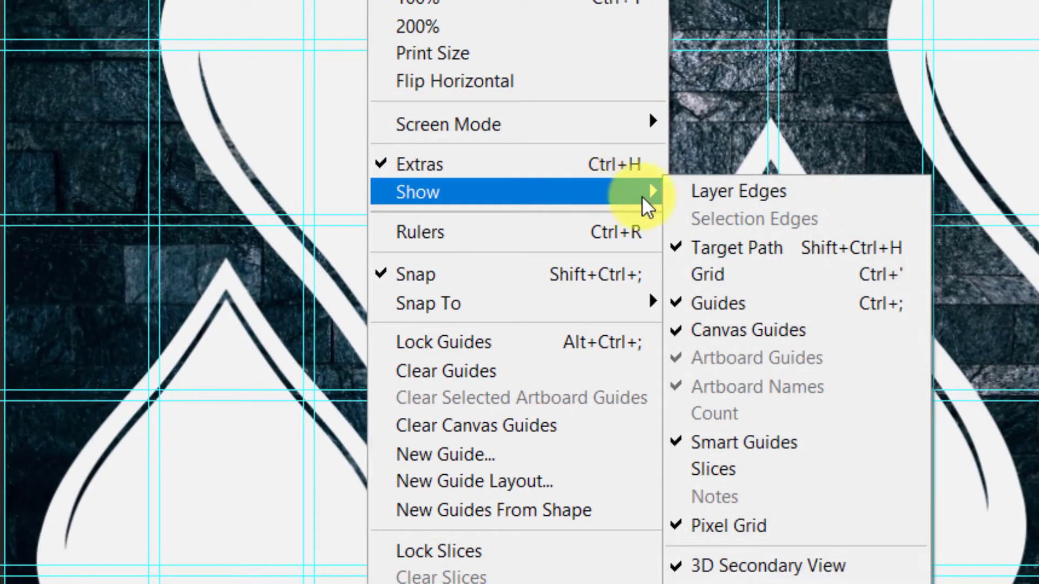
{"action": "left_click", "coordinate": [821, 306]}
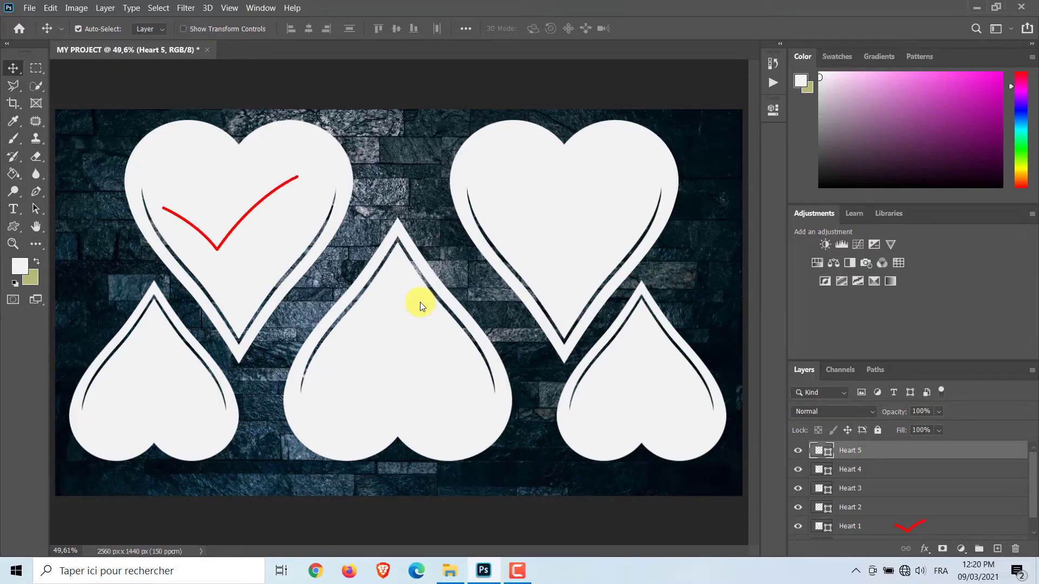
Examine which layer each heart belongs to by selecting the five hearts and toggling the visibility of their layers.
{"action": "left_click", "coordinate": [244, 223]}
{"action": "left_click", "coordinate": [529, 227]}
{"action": "left_click", "coordinate": [427, 372]}
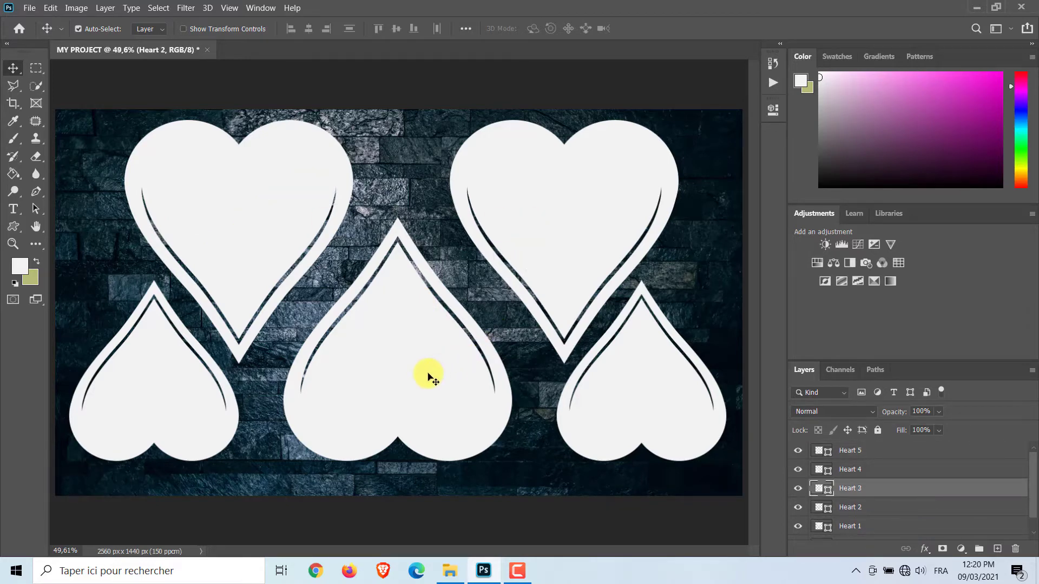
{"action": "left_click", "coordinate": [168, 389]}
{"action": "left_click", "coordinate": [645, 391]}
{"action": "left_click", "coordinate": [798, 526]}
{"action": "left_click", "coordinate": [798, 526]}
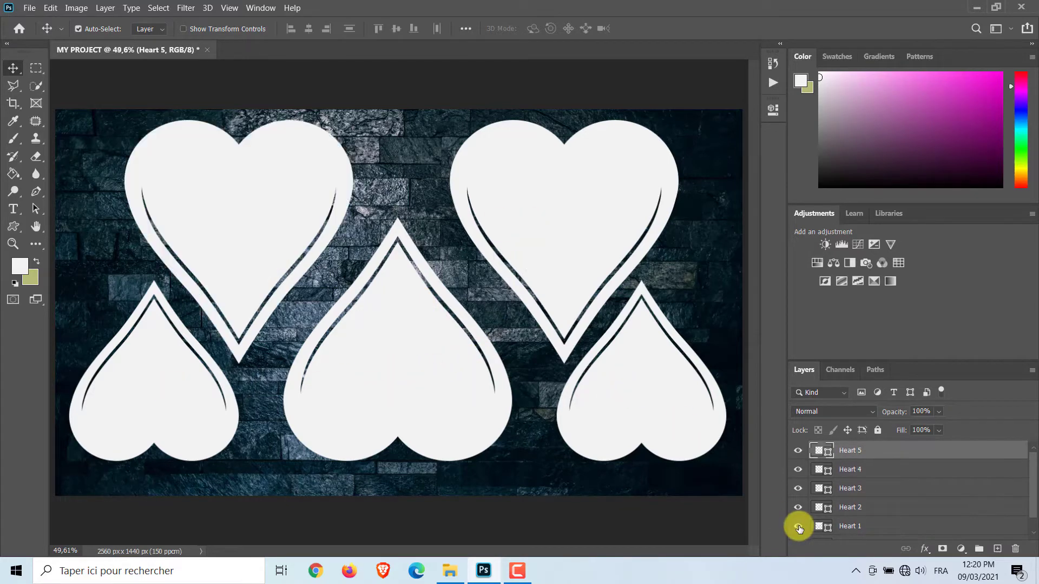
{"action": "left_click", "coordinate": [798, 508]}
{"action": "left_click", "coordinate": [798, 507]}
{"action": "left_click", "coordinate": [798, 488]}
{"action": "left_click", "coordinate": [797, 489]}
{"action": "left_click", "coordinate": [800, 470]}
{"action": "left_click", "coordinate": [799, 452]}
{"action": "left_click", "coordinate": [800, 452]}
Place photo 1 from the 5 photos folder directly above the Heart 1 layer, scale it down, and move it over Heart 1.
{"action": "left_click", "coordinate": [257, 249]}
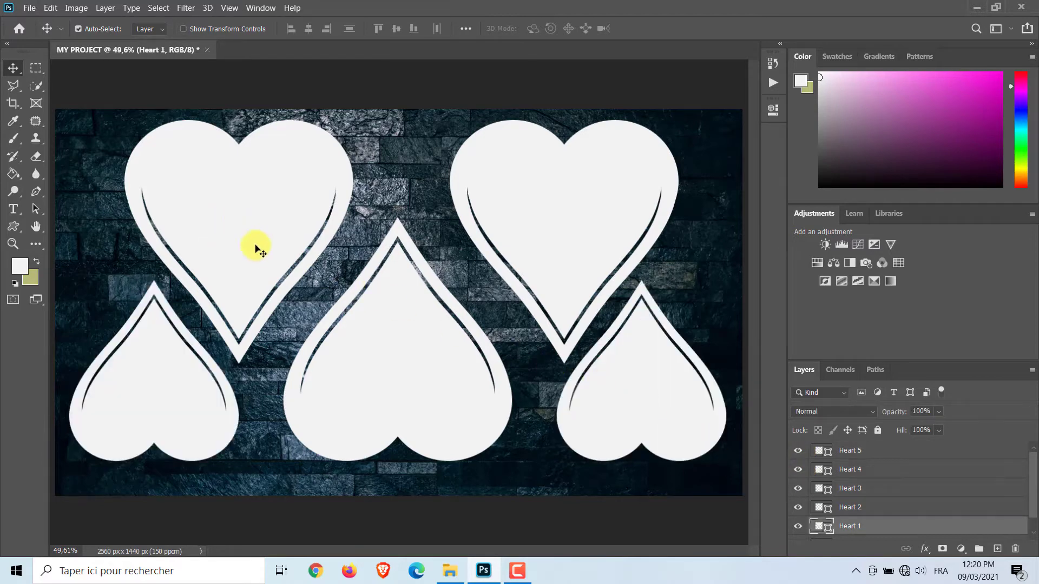
{"action": "left_click", "coordinate": [450, 572]}
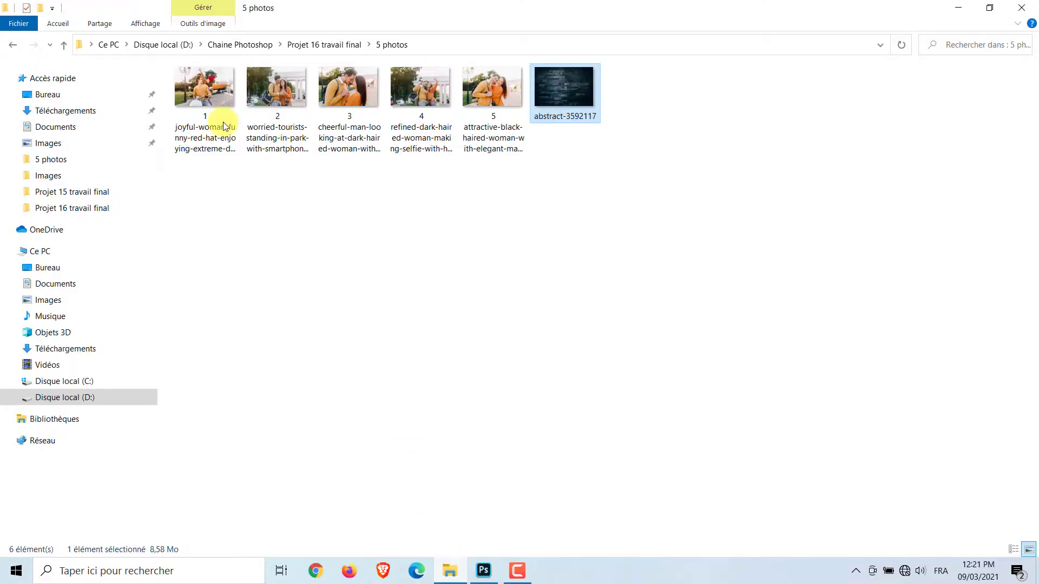
{"action": "left_click_drag", "start_coordinate": [203, 87], "coordinate": [419, 421]}
{"action": "left_click_drag", "start_coordinate": [245, 243], "coordinate": [244, 239]}
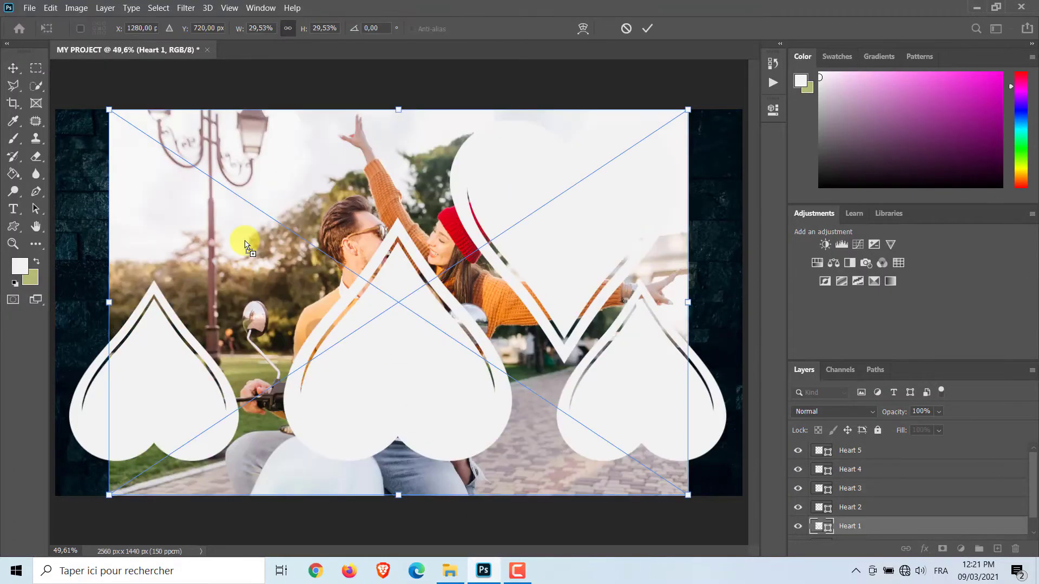
{"action": "left_click_drag", "start_coordinate": [110, 110], "coordinate": [355, 284]}
{"action": "left_click_drag", "start_coordinate": [497, 351], "coordinate": [254, 195]}
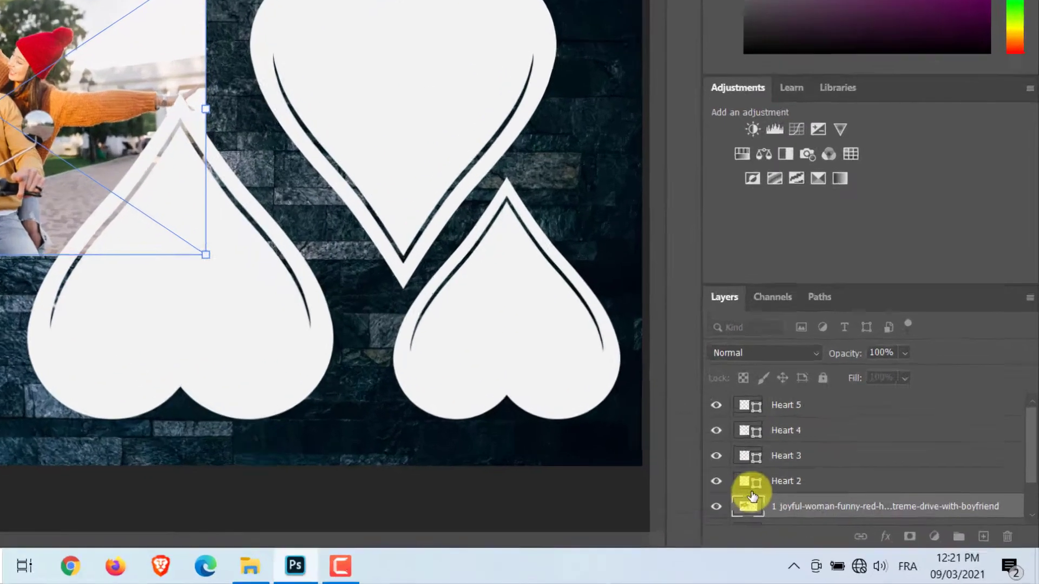
Lower photo 1's opacity to 62% and adjust its size and position until it covers Heart 1.
{"action": "left_click", "coordinate": [939, 412]}
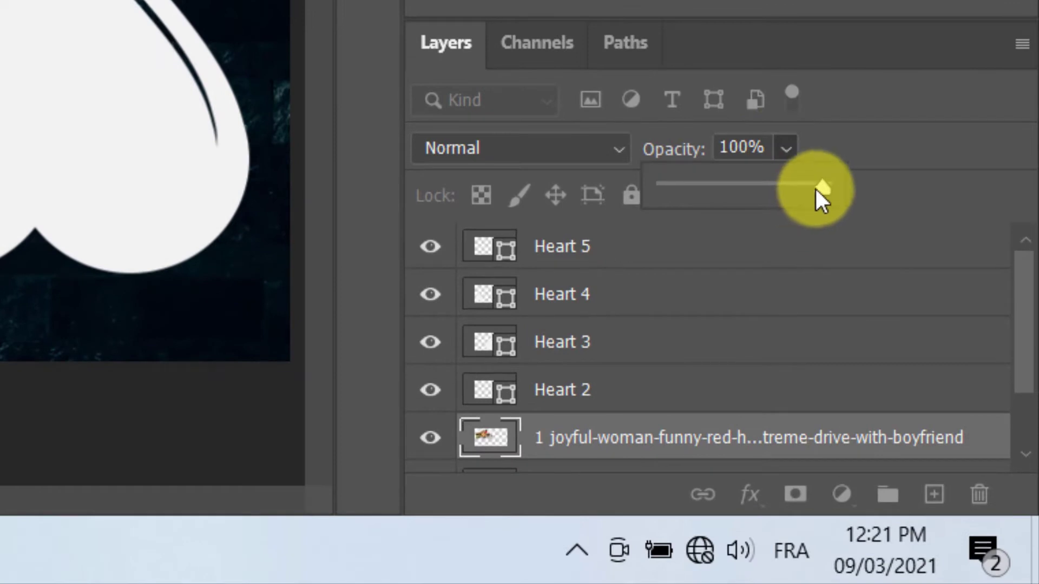
{"action": "left_click_drag", "start_coordinate": [817, 190], "coordinate": [764, 186]}
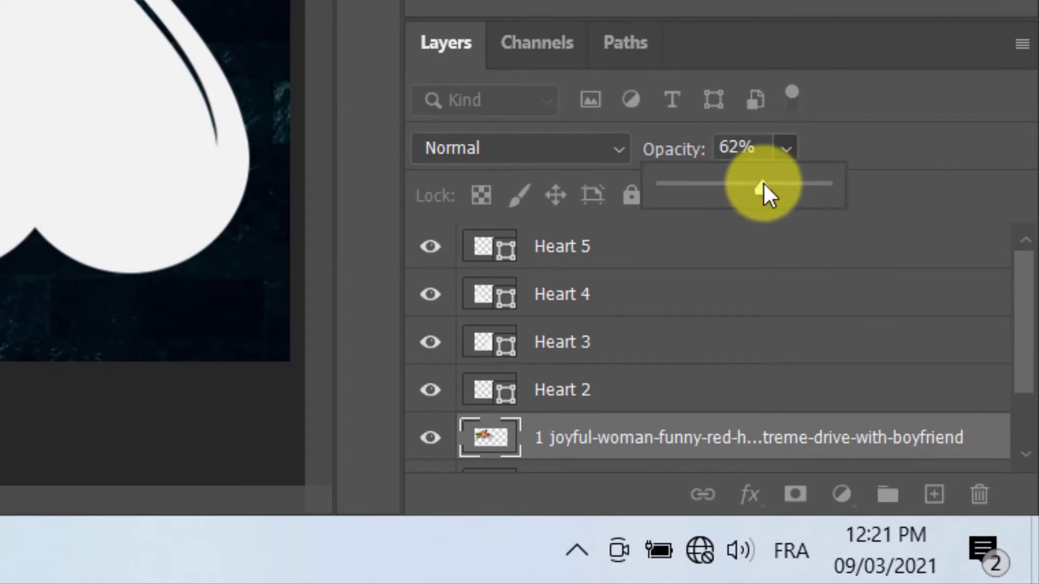
{"action": "left_click_drag", "start_coordinate": [251, 192], "coordinate": [229, 202]}
{"action": "left_click_drag", "start_coordinate": [208, 346], "coordinate": [210, 363]}
{"action": "left_click_drag", "start_coordinate": [385, 125], "coordinate": [399, 118]}
{"action": "left_click", "coordinate": [649, 28]}
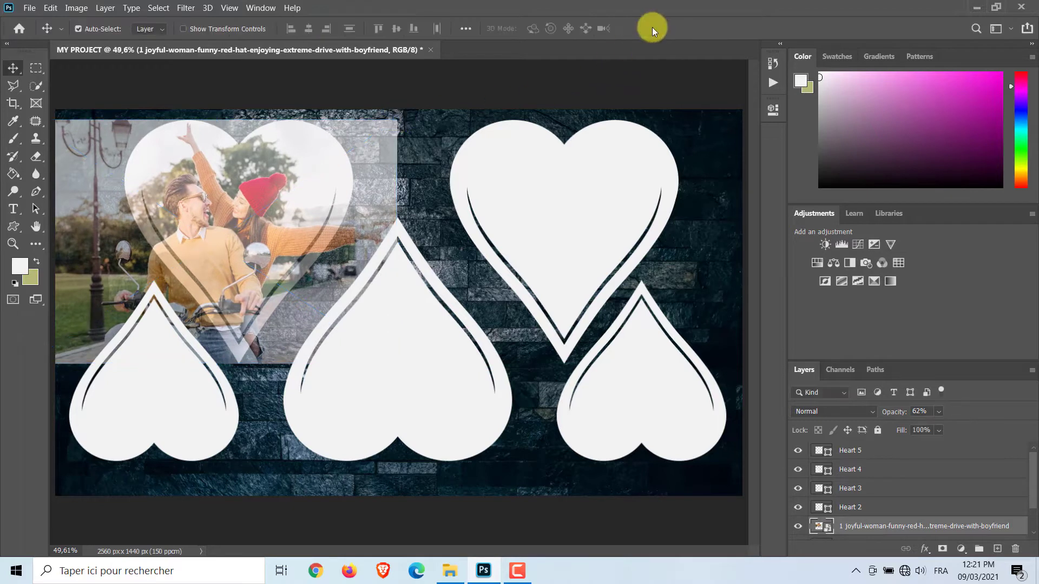
Restore photo 1's opacity to 100% and clip it to Heart 1 with a clipping mask.
{"action": "left_click", "coordinate": [940, 412]}
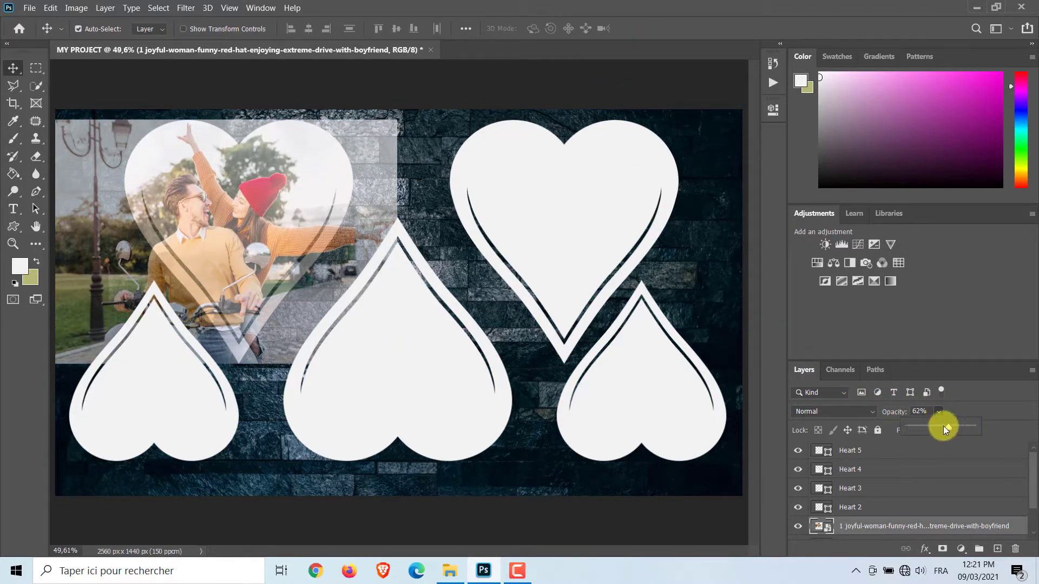
{"action": "left_click_drag", "start_coordinate": [945, 428], "coordinate": [976, 428]}
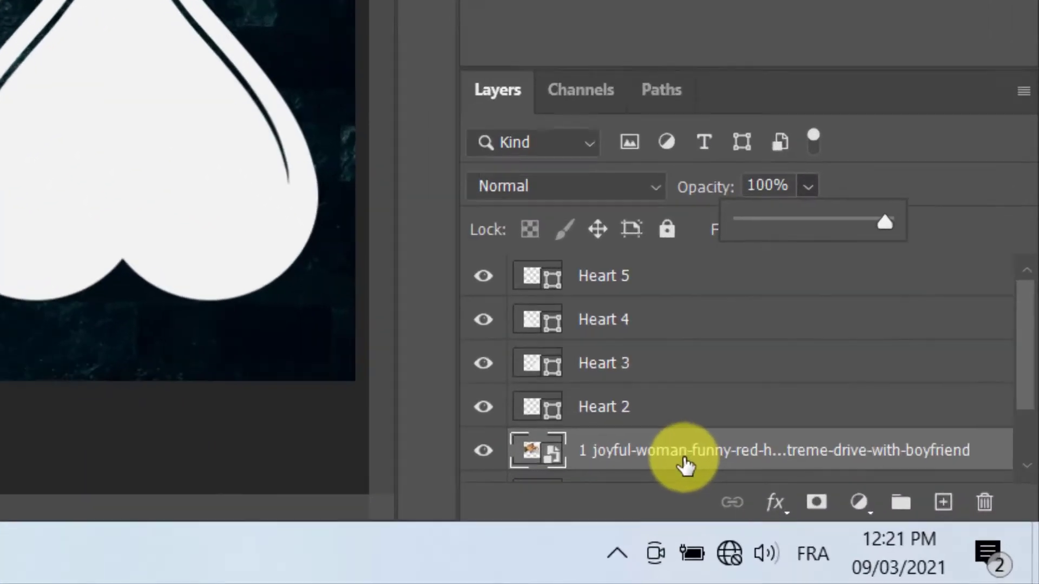
{"action": "right_click", "coordinate": [685, 462]}
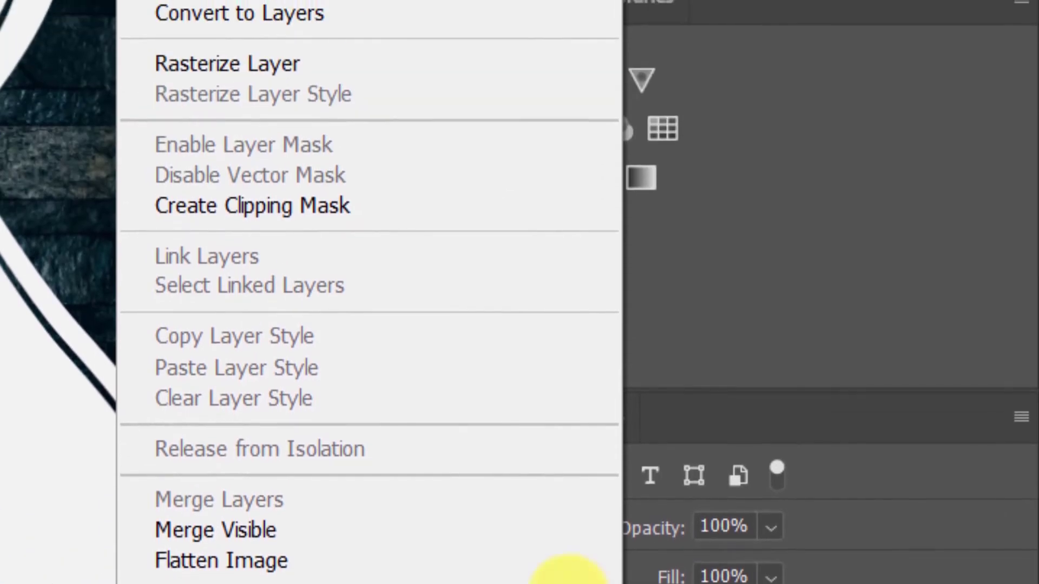
{"action": "left_click", "coordinate": [460, 211]}
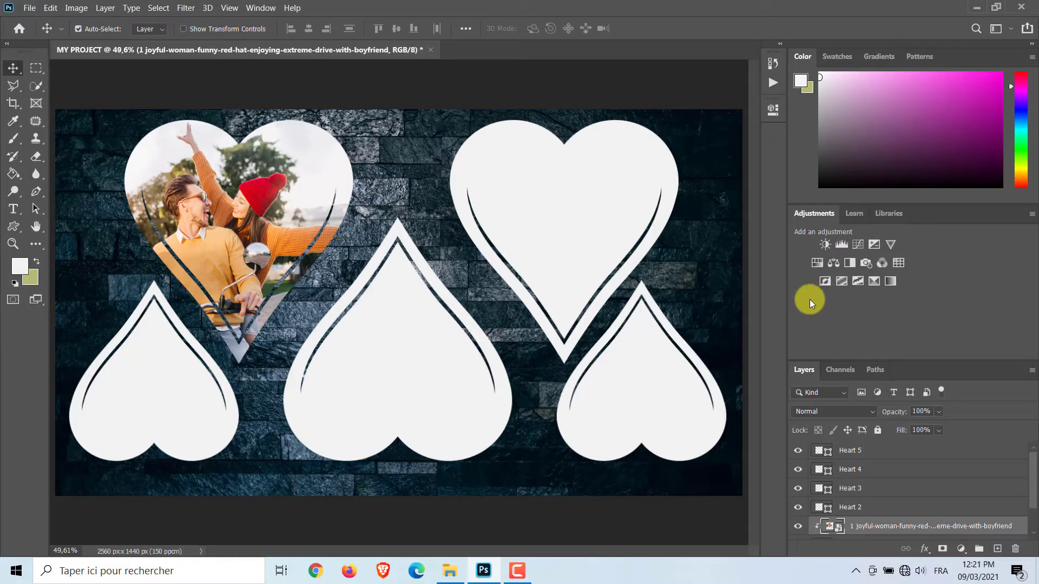
Place photo 2 from the 5 photos folder directly above the Heart 2 layer, scale it to about 18.6%, and move it over Heart 2.
{"action": "left_click", "coordinate": [564, 216]}
{"action": "left_click", "coordinate": [449, 570]}
{"action": "left_click_drag", "start_coordinate": [302, 112], "coordinate": [571, 202]}
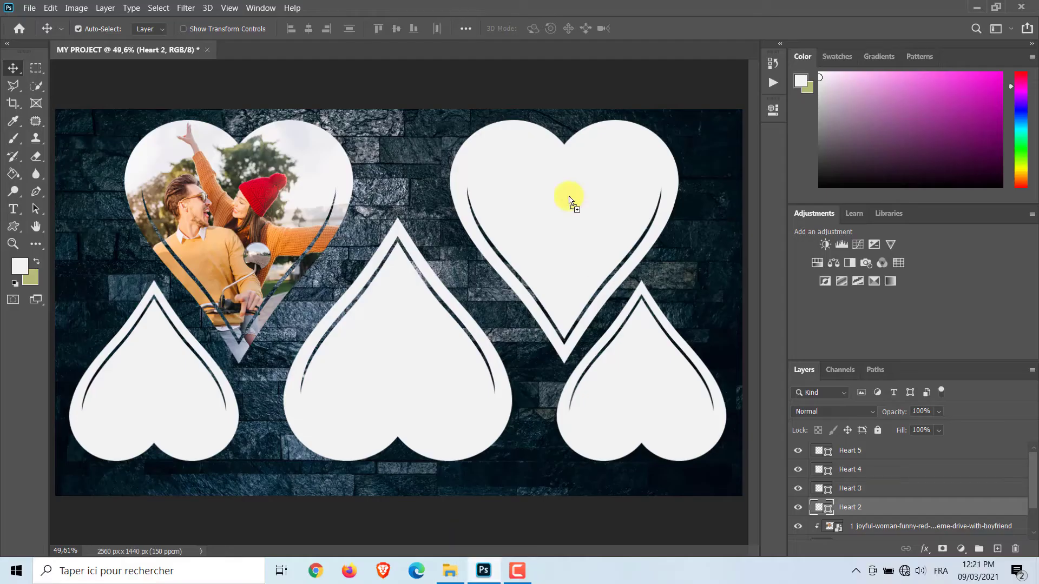
{"action": "left_click_drag", "start_coordinate": [689, 110], "coordinate": [422, 287]}
{"action": "left_click_drag", "start_coordinate": [266, 391], "coordinate": [564, 224]}
{"action": "left_click_drag", "start_coordinate": [408, 327], "coordinate": [356, 362]}
Lower photo 2's opacity to 51%, then shift and enlarge it until the couple fits inside Heart 2.
{"action": "left_click", "coordinate": [939, 412]}
{"action": "left_click_drag", "start_coordinate": [957, 424], "coordinate": [924, 428]}
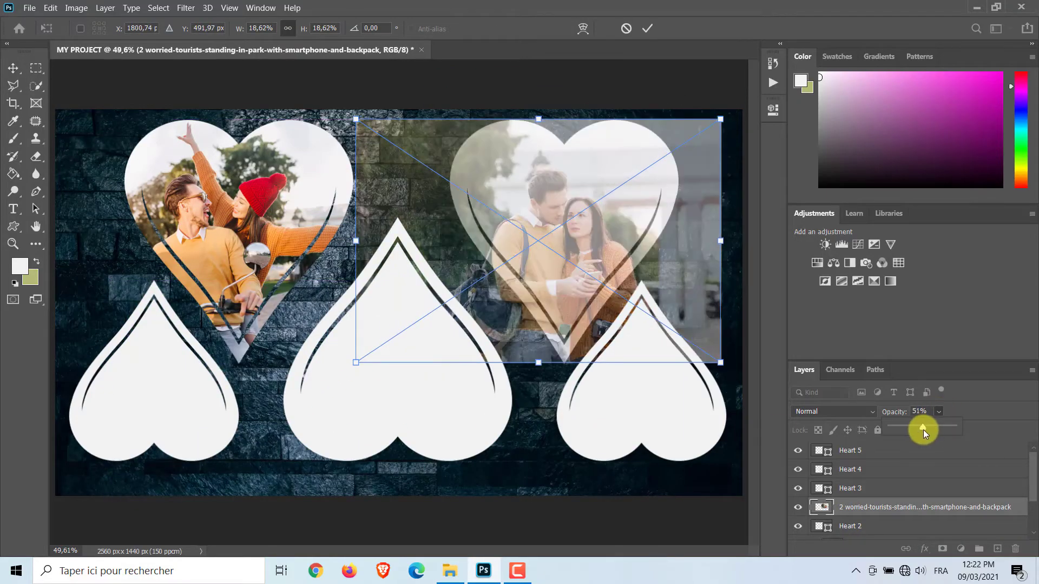
{"action": "left_click_drag", "start_coordinate": [606, 242], "coordinate": [596, 218]}
{"action": "left_click_drag", "start_coordinate": [528, 338], "coordinate": [528, 363]}
Restore photo 2's opacity to 100% and clip it to Heart 2 with a clipping mask.
{"action": "key", "text": "Return"}
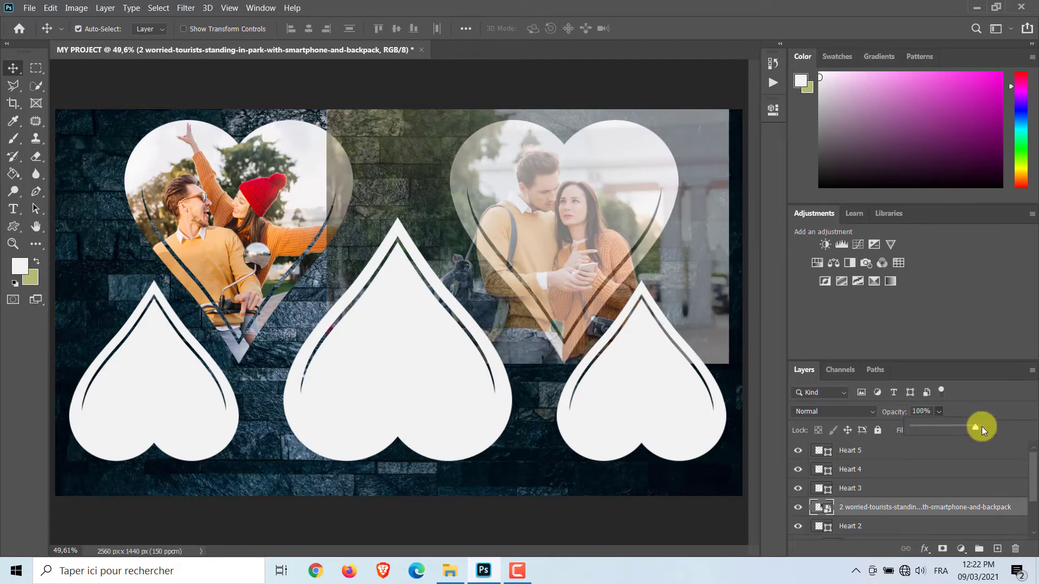
{"action": "right_click", "coordinate": [915, 506]}
{"action": "left_click", "coordinate": [769, 292]}
Place photo 3 from the 5 photos folder directly above the Heart 3 layer, scale it down, and move it toward Heart 3.
{"action": "left_click", "coordinate": [422, 401]}
{"action": "left_click", "coordinate": [449, 571]}
{"action": "left_click_drag", "start_coordinate": [351, 106], "coordinate": [376, 370]}
{"action": "left_click_drag", "start_coordinate": [690, 109], "coordinate": [475, 249]}
{"action": "left_click_drag", "start_coordinate": [299, 332], "coordinate": [394, 299]}
Lower photo 3's opacity to 53%, scale it to about 25.5%, and position the couple's faces within Heart 3.
{"action": "left_click", "coordinate": [939, 412]}
{"action": "left_click_drag", "start_coordinate": [946, 426], "coordinate": [922, 427]}
{"action": "left_click_drag", "start_coordinate": [397, 310], "coordinate": [382, 373]}
{"action": "left_click_drag", "start_coordinate": [372, 282], "coordinate": [371, 216]}
{"action": "left_click_drag", "start_coordinate": [403, 302], "coordinate": [385, 326]}
{"action": "left_click_drag", "start_coordinate": [353, 242], "coordinate": [353, 219]}
{"action": "mouse_move", "coordinate": [399, 304]}
{"action": "left_mouse_down"}
{"action": "mouse_move", "coordinate": [395, 316]}
{"action": "mouse_move", "coordinate": [402, 308]}
{"action": "left_mouse_up"}
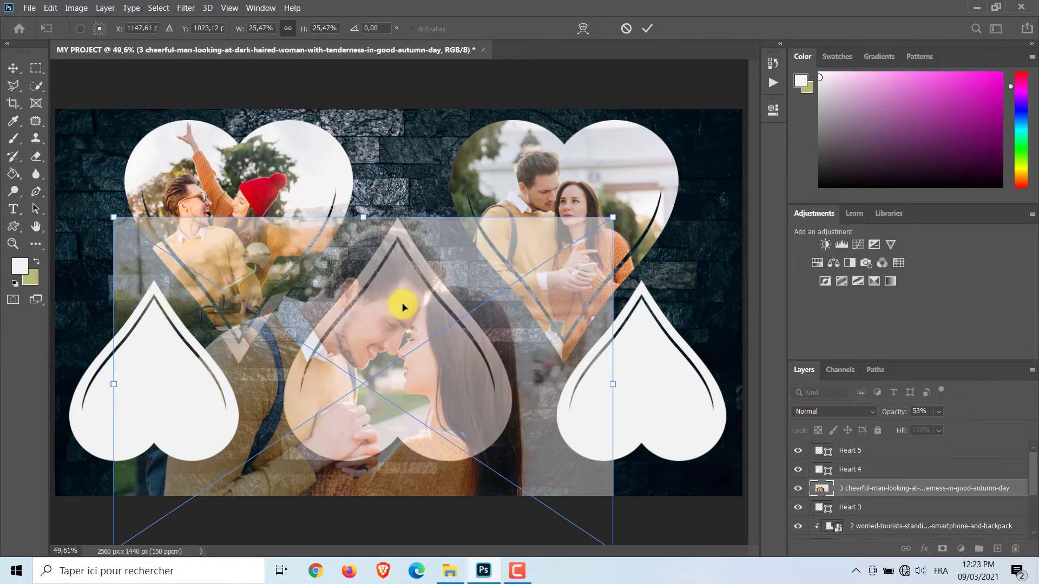
Restore photo 3's opacity to 100% and clip it to Heart 3 with a clipping mask.
{"action": "key", "text": "Return"}
{"action": "key", "text": "0"}
{"action": "left_click", "coordinate": [895, 497], "text": "alt"}
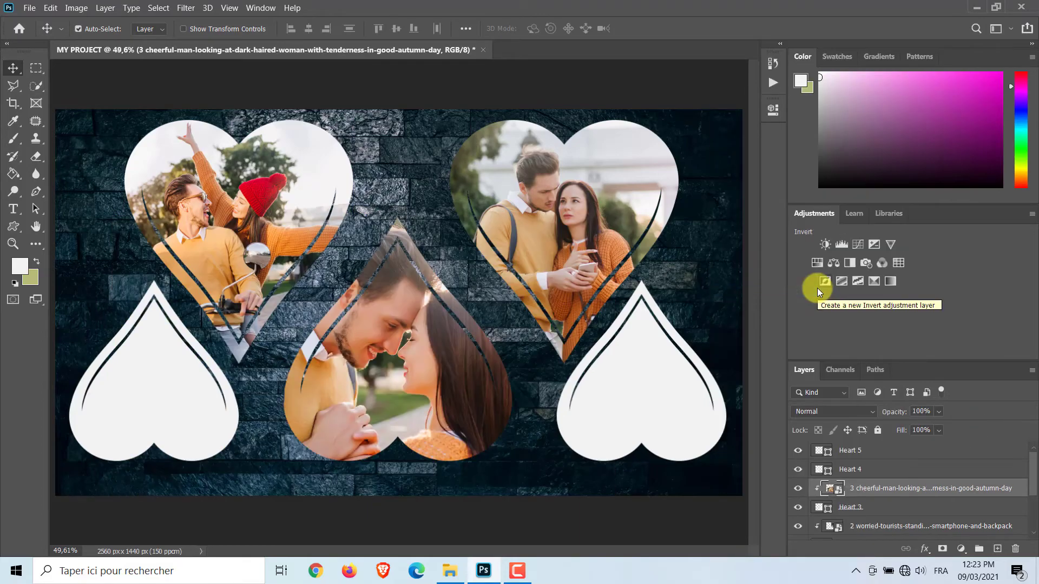
Place photo 4 from the 5 photos folder directly above the Heart 4 layer, scale it down, and move it over Heart 4.
{"action": "left_click", "coordinate": [173, 433]}
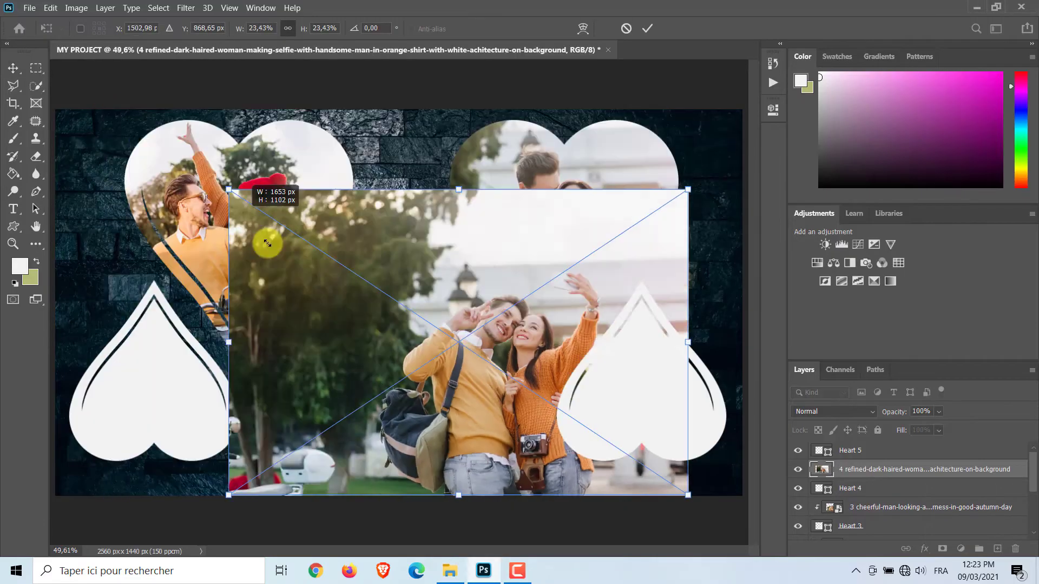
{"action": "left_click_drag", "start_coordinate": [268, 244], "coordinate": [379, 289]}
{"action": "left_click_drag", "start_coordinate": [542, 368], "coordinate": [158, 360]}
{"action": "left_click_drag", "start_coordinate": [305, 280], "coordinate": [254, 319]}
Lower photo 4's opacity to 51%, scale it to about 15%, and position the couple within Heart 4.
{"action": "left_click", "coordinate": [938, 411]}
{"action": "left_click_drag", "start_coordinate": [950, 427], "coordinate": [921, 427]}
{"action": "left_click_drag", "start_coordinate": [267, 313], "coordinate": [286, 299]}
{"action": "left_click_drag", "start_coordinate": [138, 358], "coordinate": [113, 351]}
{"action": "left_click_drag", "start_coordinate": [262, 292], "coordinate": [276, 283]}
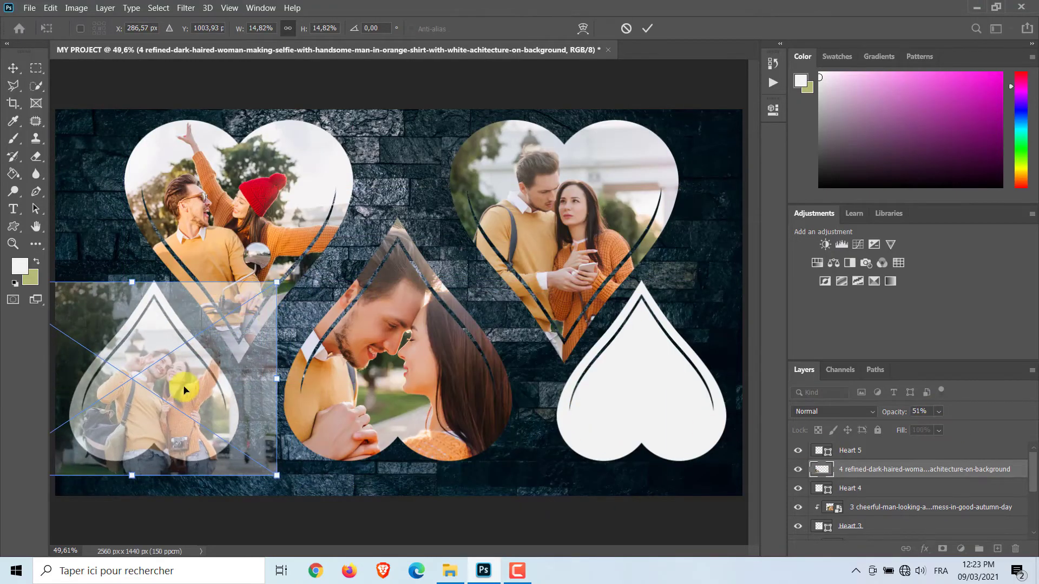
{"action": "left_click_drag", "start_coordinate": [185, 388], "coordinate": [168, 393]}
{"action": "left_click_drag", "start_coordinate": [112, 288], "coordinate": [112, 282]}
{"action": "mouse_move", "coordinate": [176, 376]}
{"action": "left_mouse_down"}
{"action": "mouse_move", "coordinate": [170, 389]}
{"action": "mouse_move", "coordinate": [175, 380]}
{"action": "left_mouse_up"}
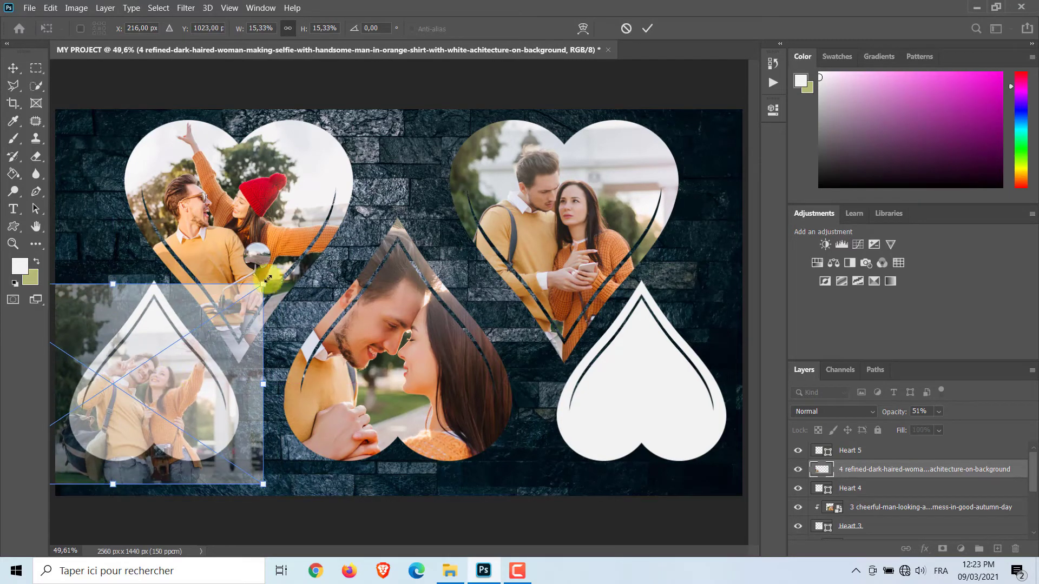
{"action": "left_click_drag", "start_coordinate": [264, 284], "coordinate": [269, 280]}
{"action": "left_click_drag", "start_coordinate": [183, 401], "coordinate": [181, 401]}
{"action": "left_click", "coordinate": [647, 28]}
Restore photo 4's opacity to 100% and clip it to Heart 4 with a clipping mask.
{"action": "left_click", "coordinate": [939, 411]}
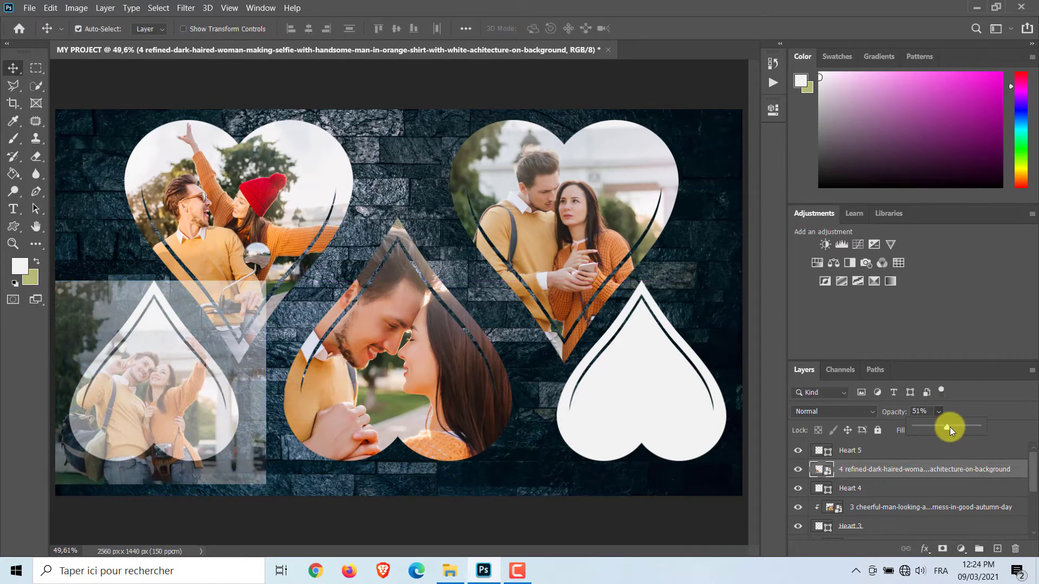
{"action": "left_click_drag", "start_coordinate": [948, 427], "coordinate": [989, 427]}
{"action": "right_click", "coordinate": [908, 469]}
{"action": "left_click", "coordinate": [852, 309]}
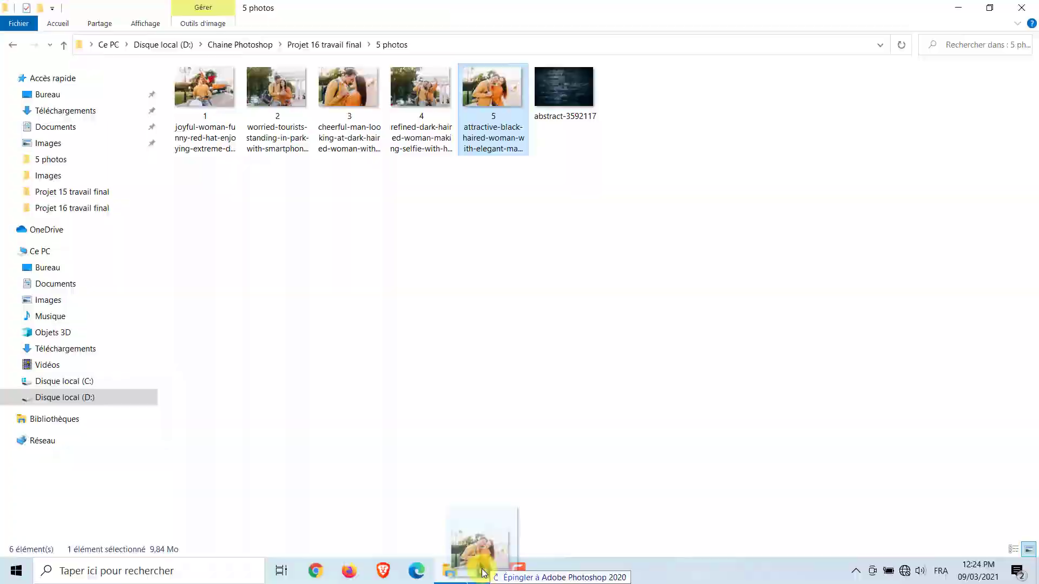
Place photo 5 from the 5 photos folder above the Heart 5 layer at 55% opacity and scale it to about 14.8%.
{"action": "left_click_drag", "start_coordinate": [487, 538], "coordinate": [596, 337]}
{"action": "left_click_drag", "start_coordinate": [429, 271], "coordinate": [480, 304]}
{"action": "left_click", "coordinate": [939, 412]}
{"action": "left_click_drag", "start_coordinate": [989, 427], "coordinate": [949, 427]}
{"action": "left_click_drag", "start_coordinate": [480, 305], "coordinate": [459, 290]}
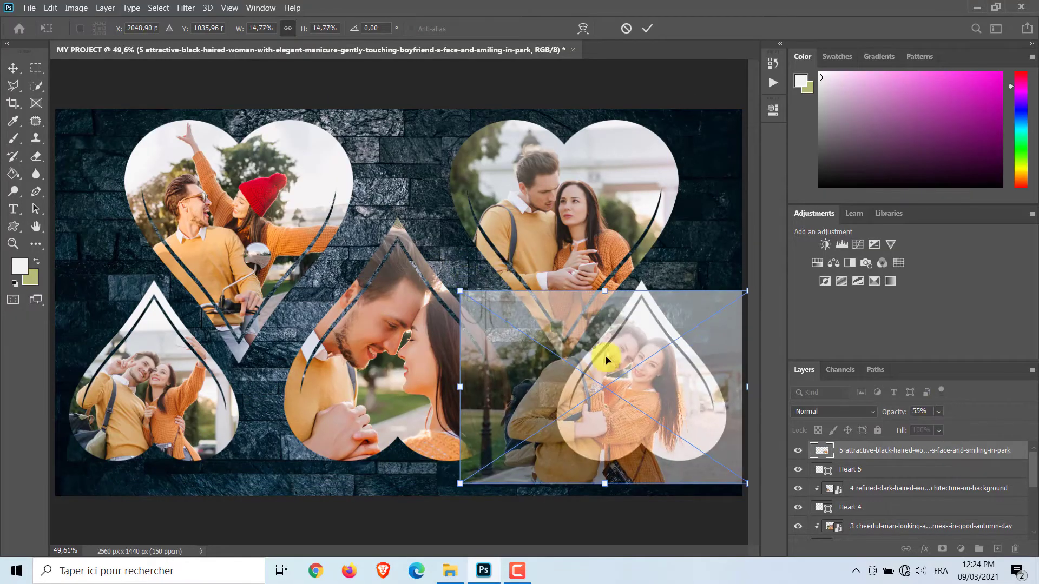
Enlarge photo 5 slightly and position the couple's faces within Heart 5.
{"action": "mouse_move", "coordinate": [652, 382]}
{"action": "left_mouse_down"}
{"action": "mouse_move", "coordinate": [670, 371]}
{"action": "mouse_move", "coordinate": [661, 393]}
{"action": "left_mouse_up"}
{"action": "left_click_drag", "start_coordinate": [613, 300], "coordinate": [612, 278]}
{"action": "mouse_move", "coordinate": [669, 387]}
{"action": "left_mouse_down"}
{"action": "mouse_move", "coordinate": [680, 401]}
{"action": "mouse_move", "coordinate": [669, 399]}
{"action": "left_mouse_up"}
Restore photo 5's opacity to 100% and clip it to Heart 5 with a clipping mask.
{"action": "left_click", "coordinate": [938, 411]}
{"action": "left_click_drag", "start_coordinate": [947, 429], "coordinate": [981, 429]}
{"action": "left_click", "coordinate": [647, 28]}
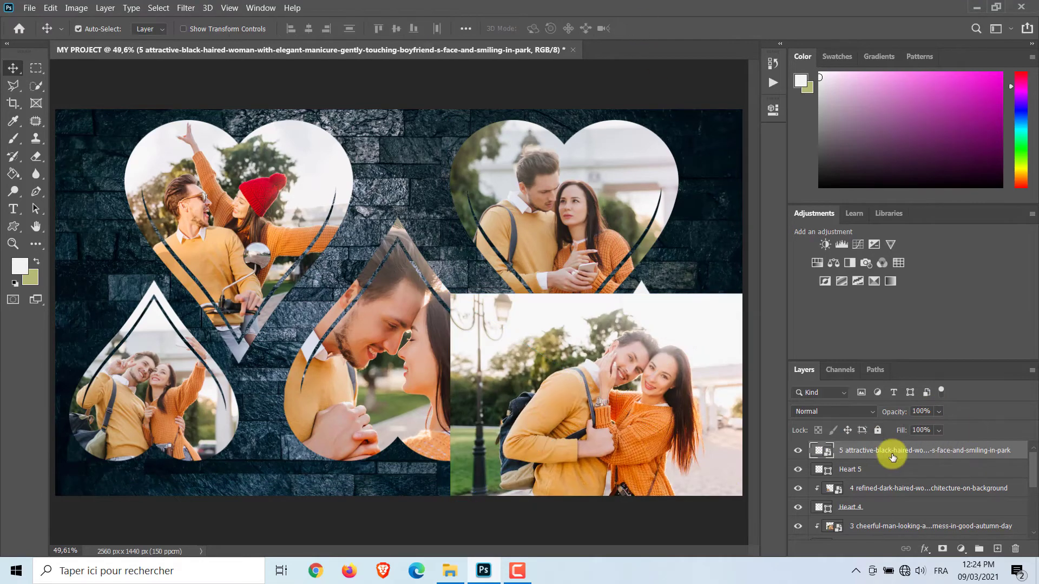
{"action": "right_click", "coordinate": [892, 455]}
{"action": "left_click", "coordinate": [832, 290]}
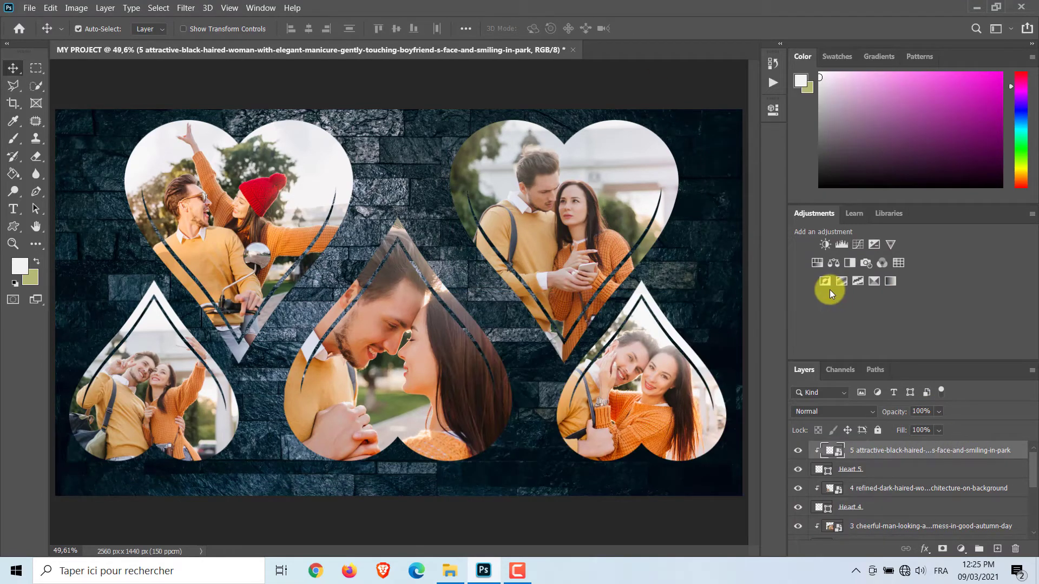
Select the Heart 1 through Heart 5 layers together and duplicate them.
{"action": "left_click_drag", "start_coordinate": [893, 361], "coordinate": [886, 227]}
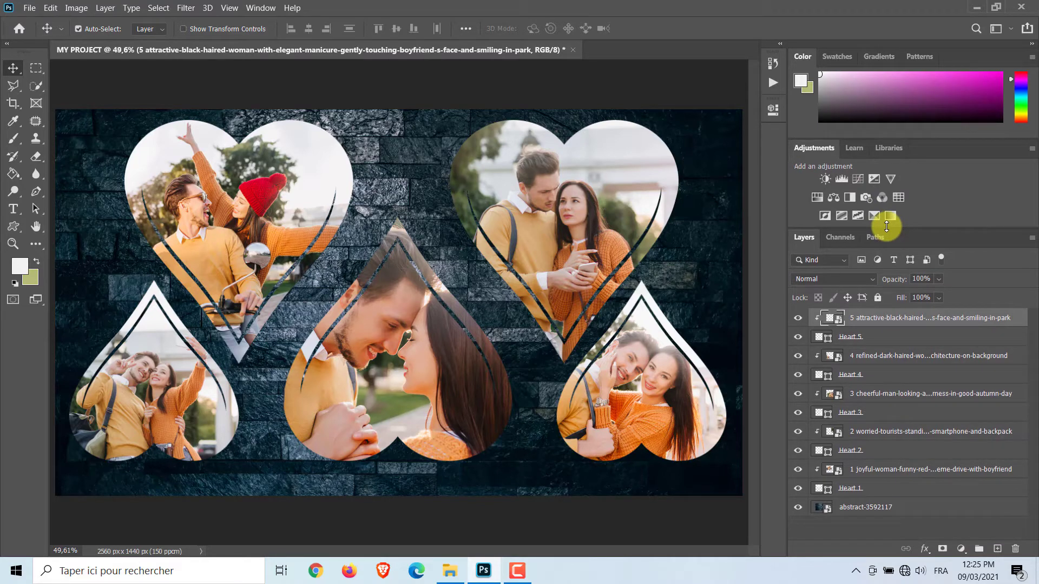
{"action": "left_click", "coordinate": [928, 489]}
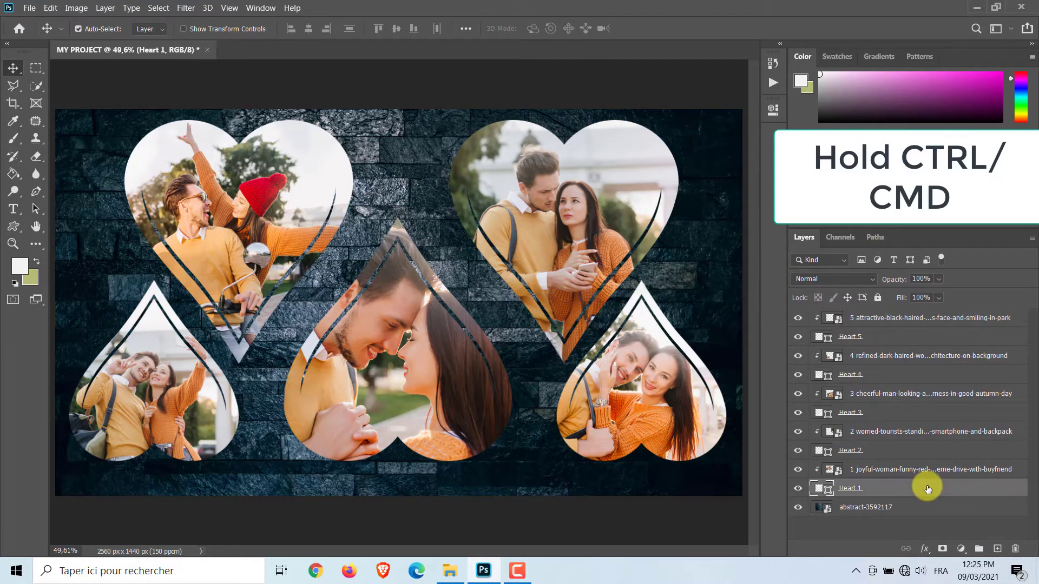
{"action": "left_click", "coordinate": [927, 450], "text": "ctrl"}
{"action": "left_click", "coordinate": [925, 412], "text": "ctrl"}
{"action": "left_click", "coordinate": [924, 374], "text": "ctrl"}
{"action": "left_click", "coordinate": [924, 337], "text": "ctrl"}
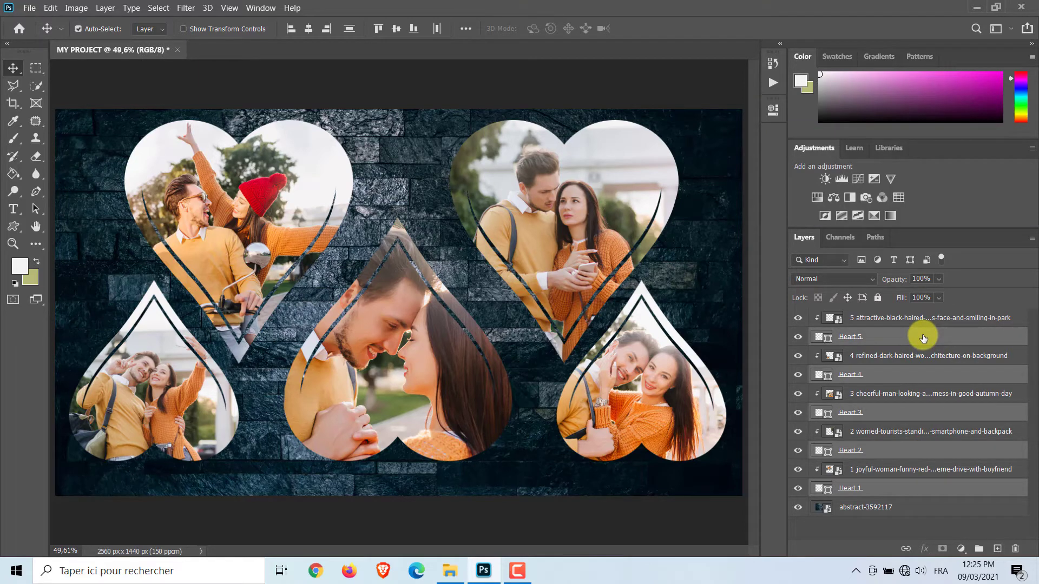
{"action": "left_click_drag", "start_coordinate": [924, 338], "coordinate": [997, 552]}
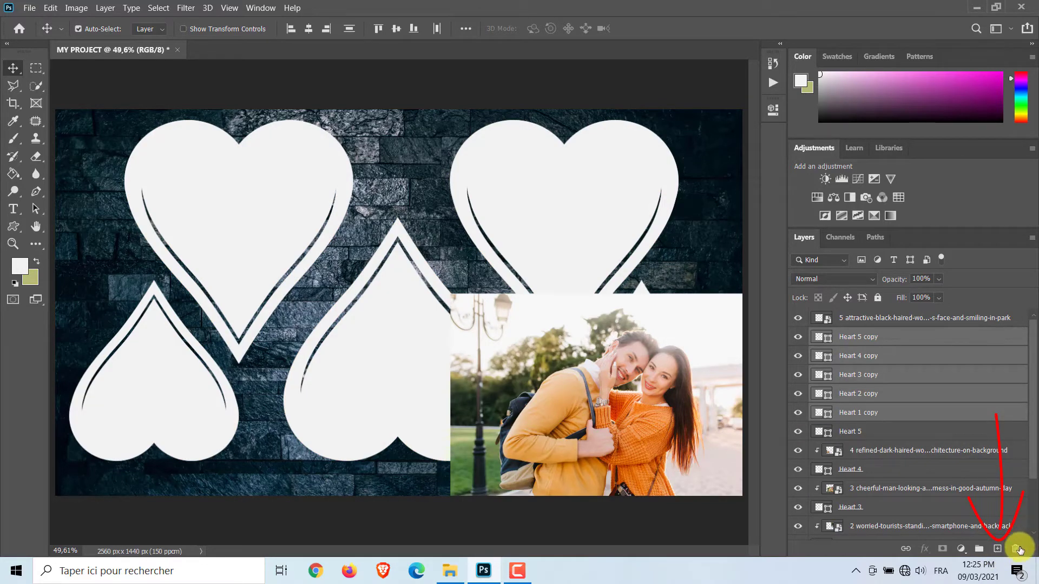
Group the five heart copies, name the group Group hearts, and set its fill to 0%.
{"action": "left_click", "coordinate": [980, 550]}
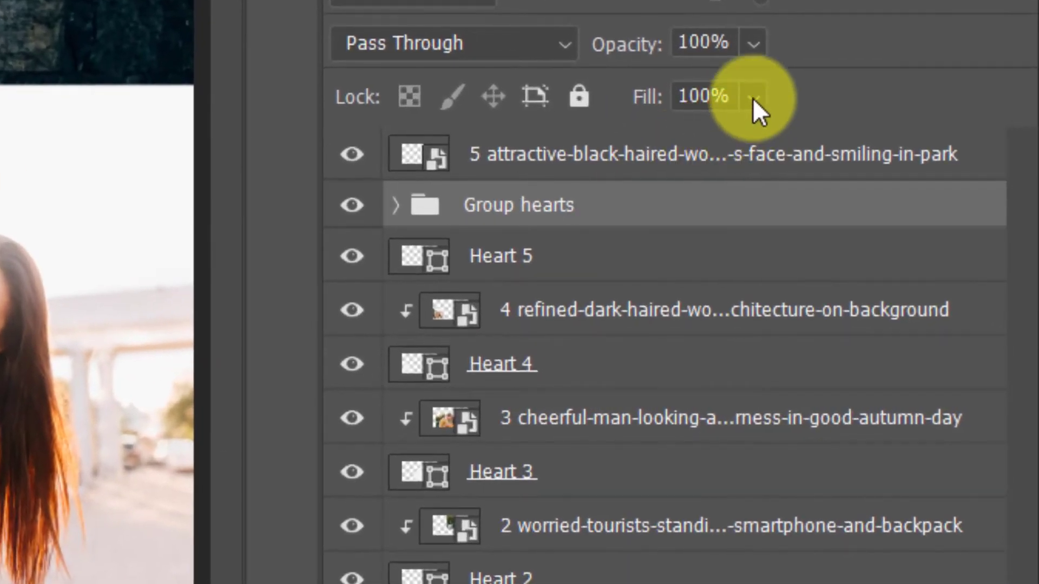
{"action": "left_click", "coordinate": [939, 298]}
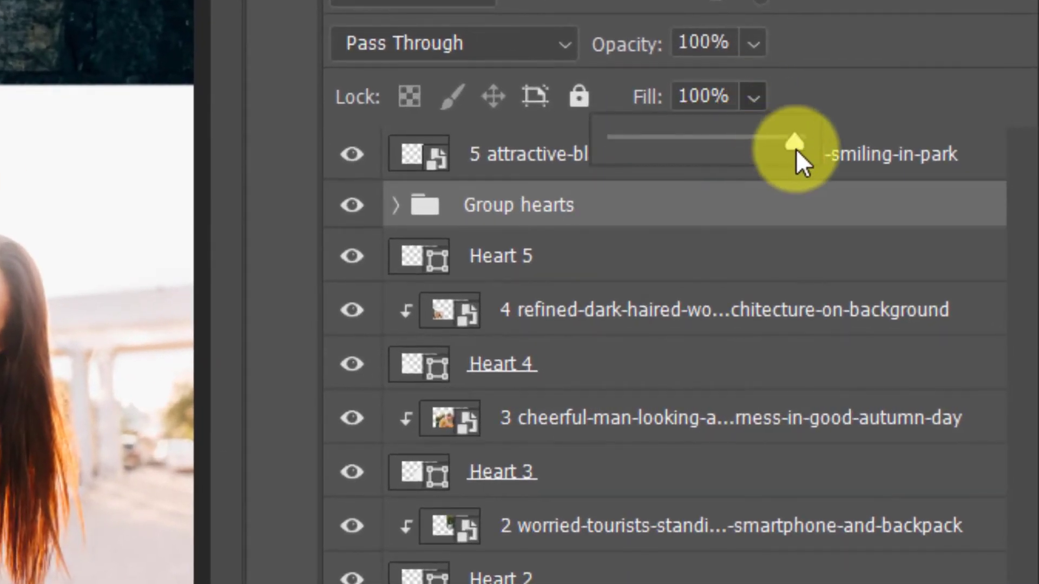
{"action": "left_click_drag", "start_coordinate": [801, 148], "coordinate": [598, 155]}
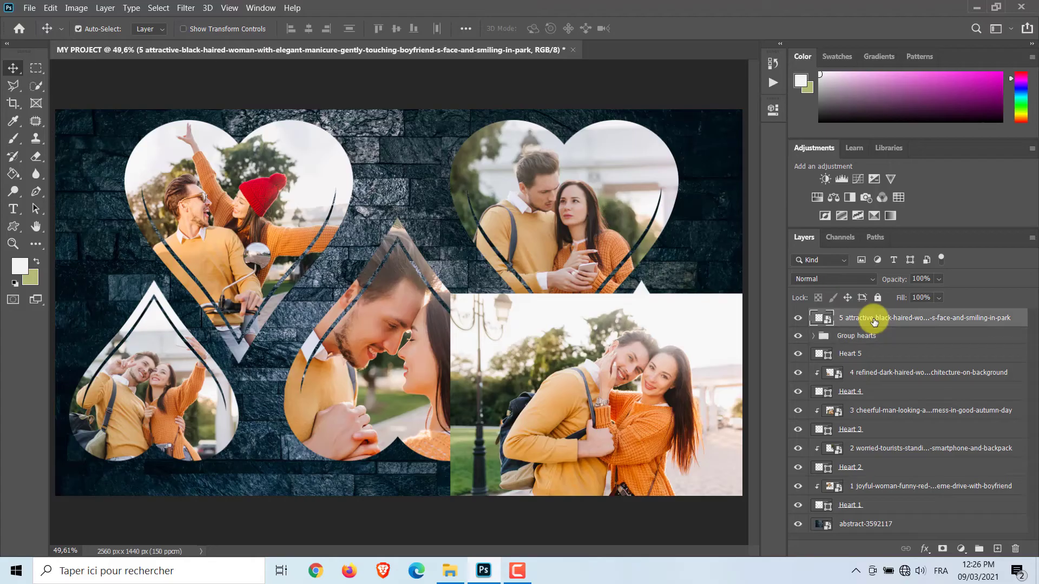
Move Group hearts above the photo 5 layer and clip photo 5 to Heart 5 again.
{"action": "right_click", "coordinate": [582, 162]}
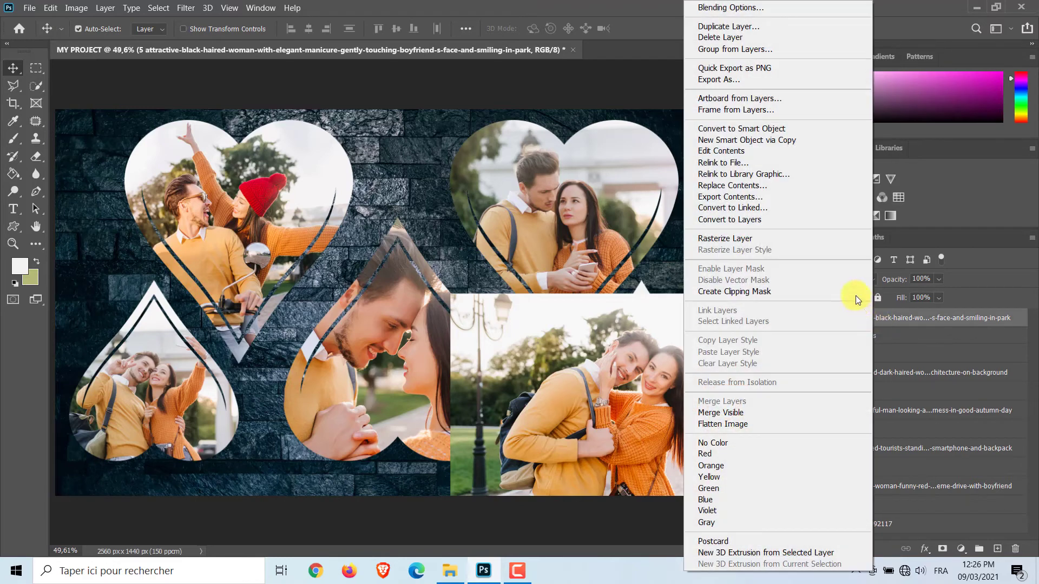
{"action": "left_click", "coordinate": [851, 292]}
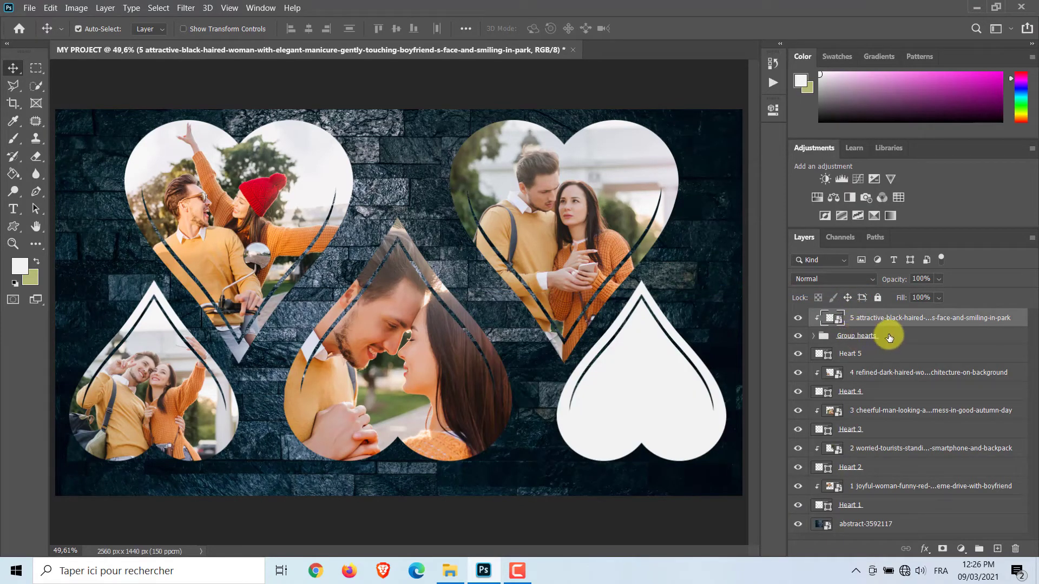
{"action": "left_click_drag", "start_coordinate": [890, 338], "coordinate": [888, 316]}
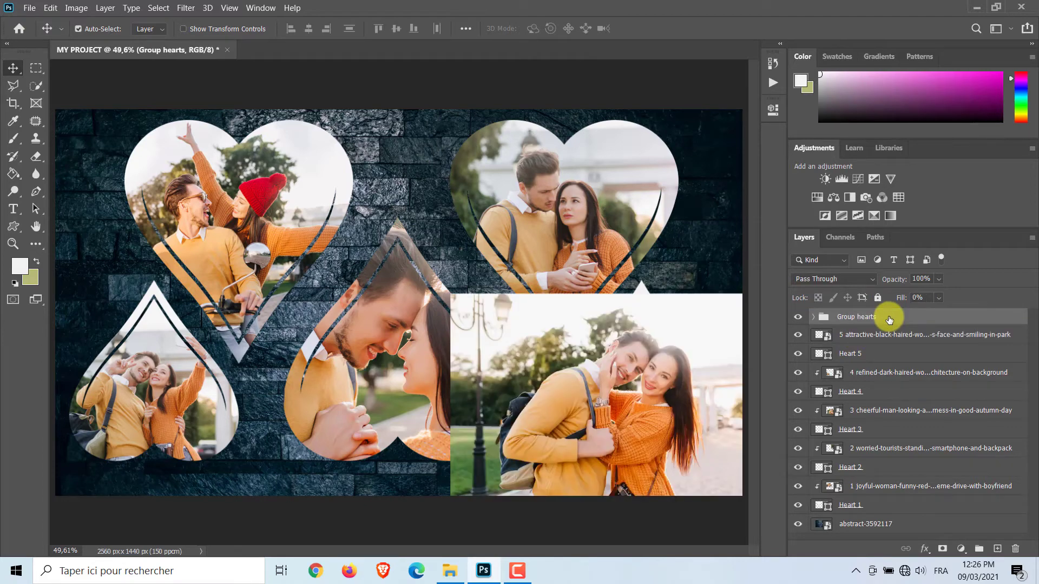
{"action": "right_click", "coordinate": [888, 335]}
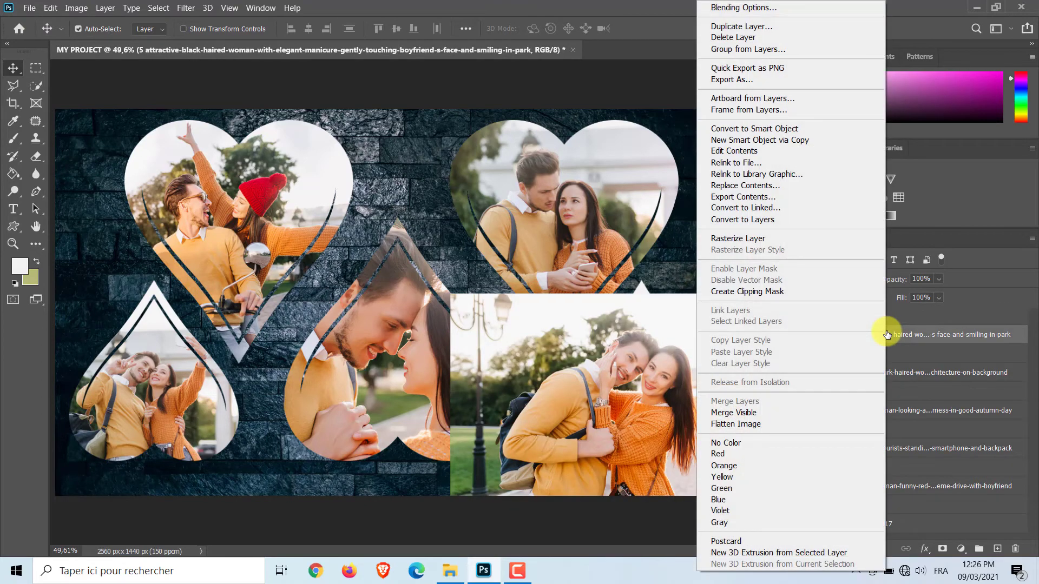
{"action": "left_click", "coordinate": [852, 291]}
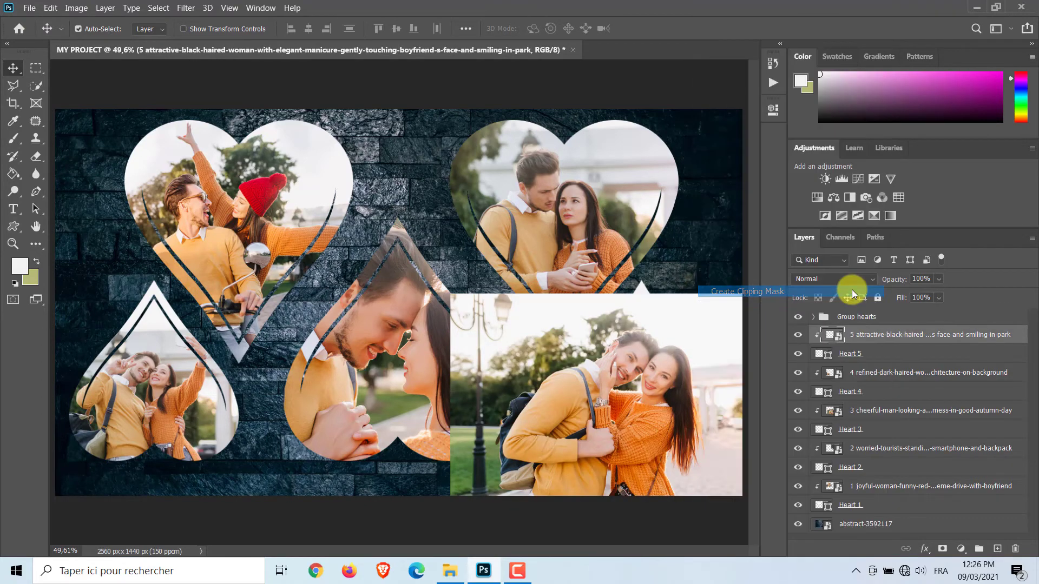
Add a drop shadow to Group hearts and set the group's blending opacity to 47%.
{"action": "double_click", "coordinate": [945, 318]}
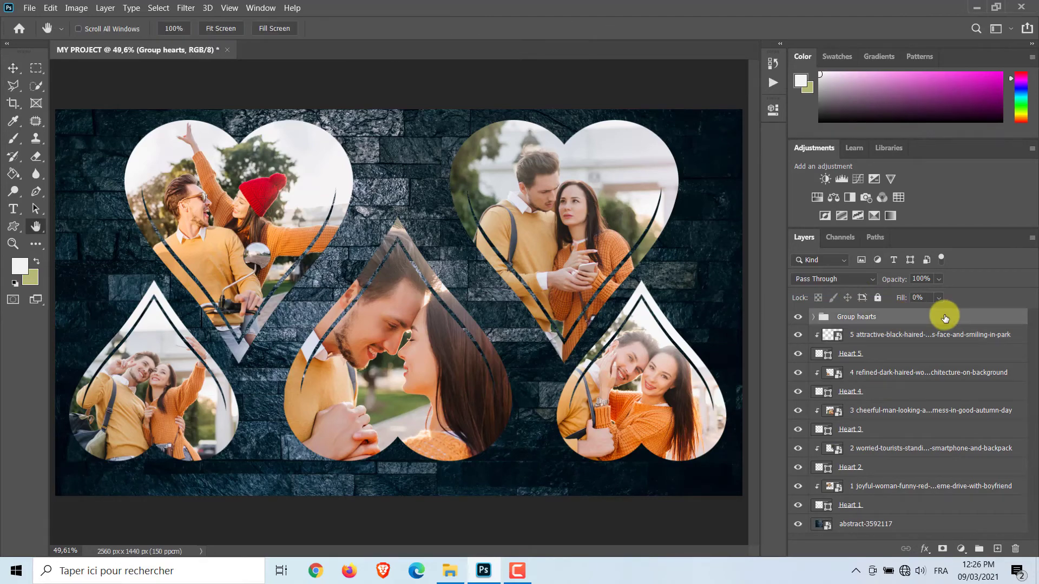
{"action": "left_click_drag", "start_coordinate": [720, 141], "coordinate": [786, 77]}
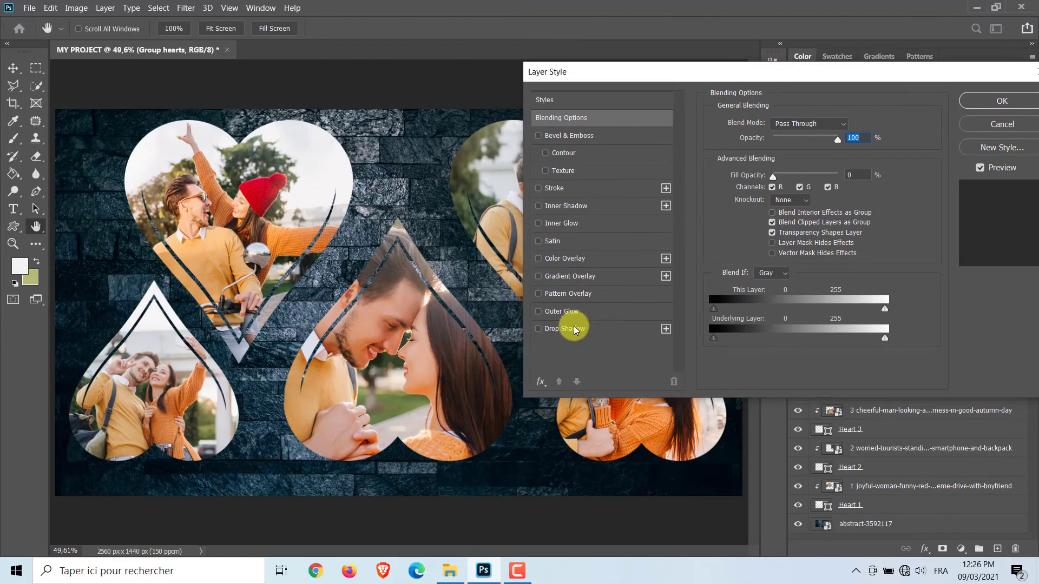
{"action": "left_click", "coordinate": [538, 329]}
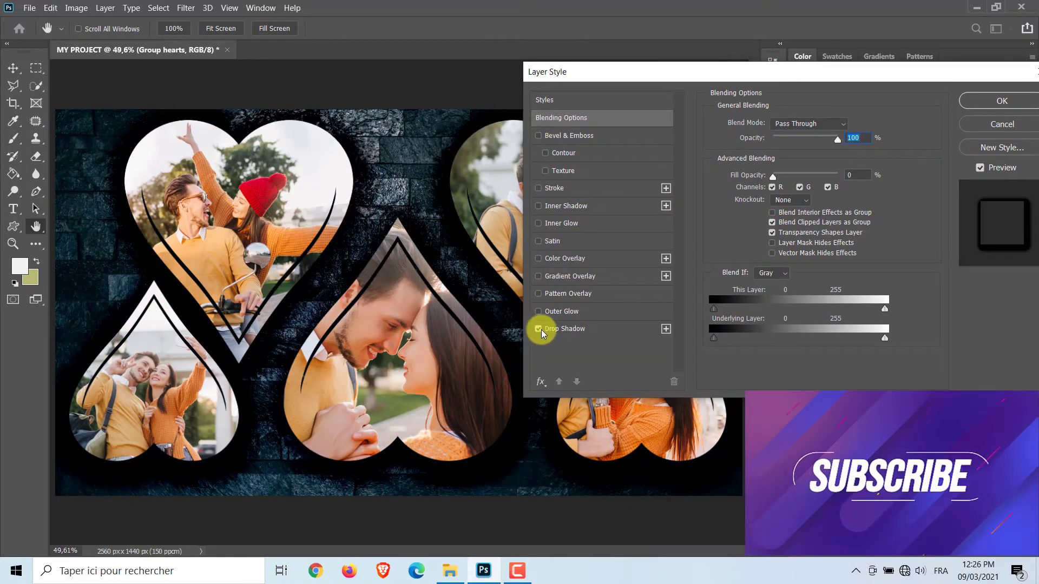
{"action": "left_click_drag", "start_coordinate": [837, 139], "coordinate": [804, 142]}
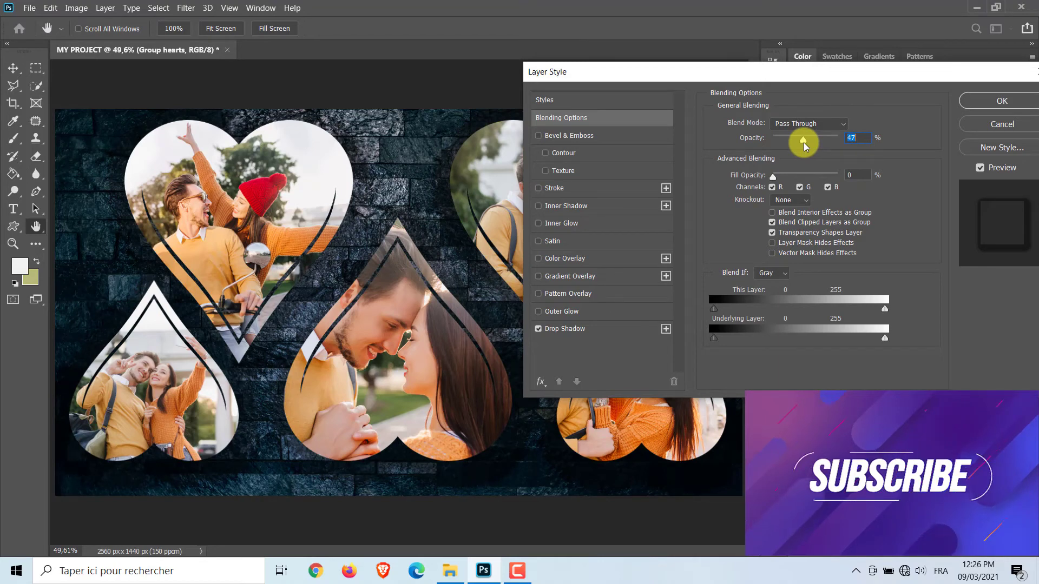
Add an 8 px inside stroke in colour #fcf8f8 to Group hearts and apply the layer style.
{"action": "left_click", "coordinate": [572, 193]}
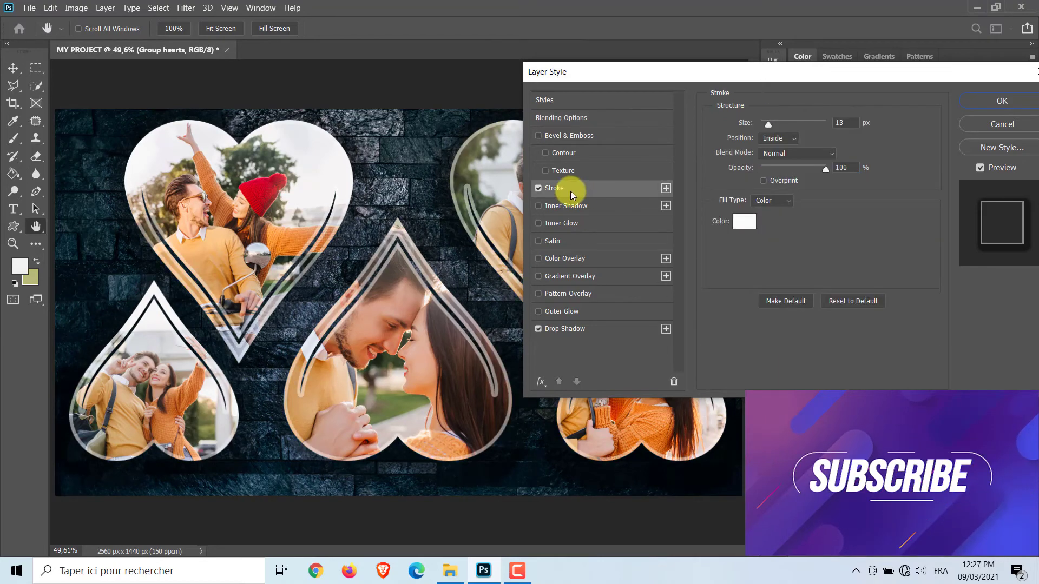
{"action": "left_click", "coordinate": [745, 222]}
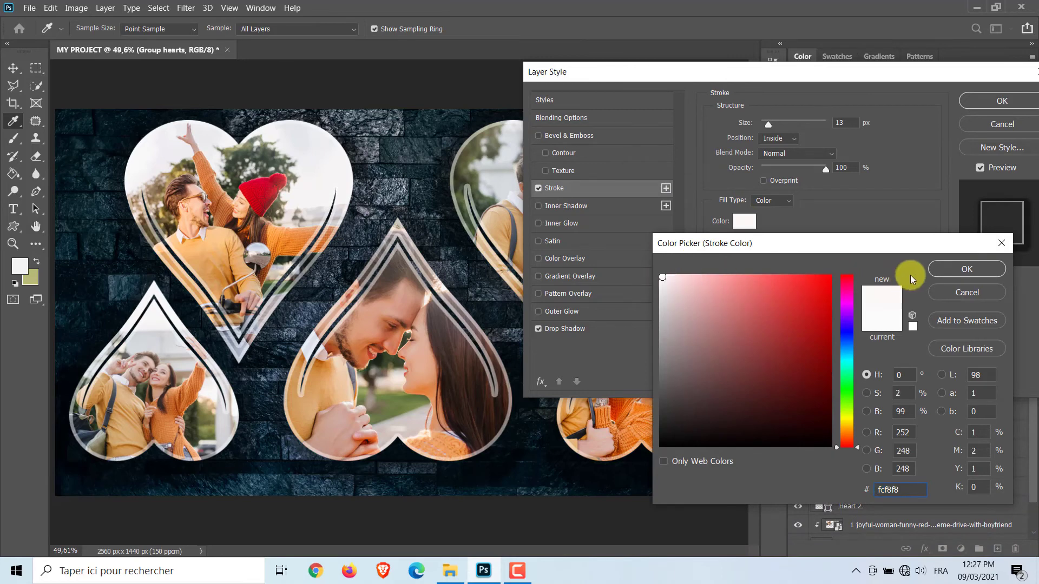
{"action": "left_click", "coordinate": [939, 269]}
{"action": "left_click_drag", "start_coordinate": [784, 126], "coordinate": [769, 128]}
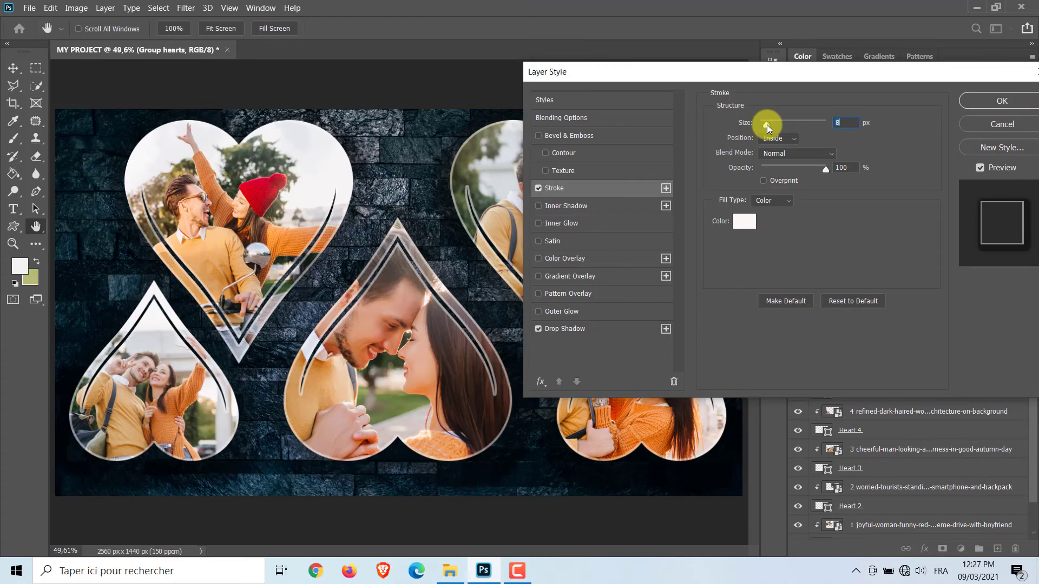
{"action": "left_click", "coordinate": [969, 99]}
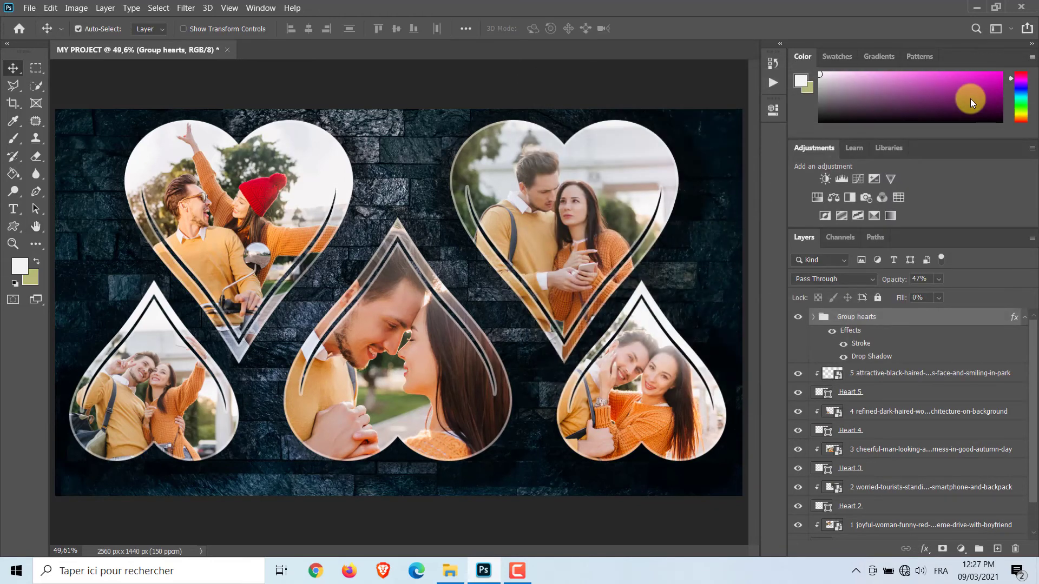